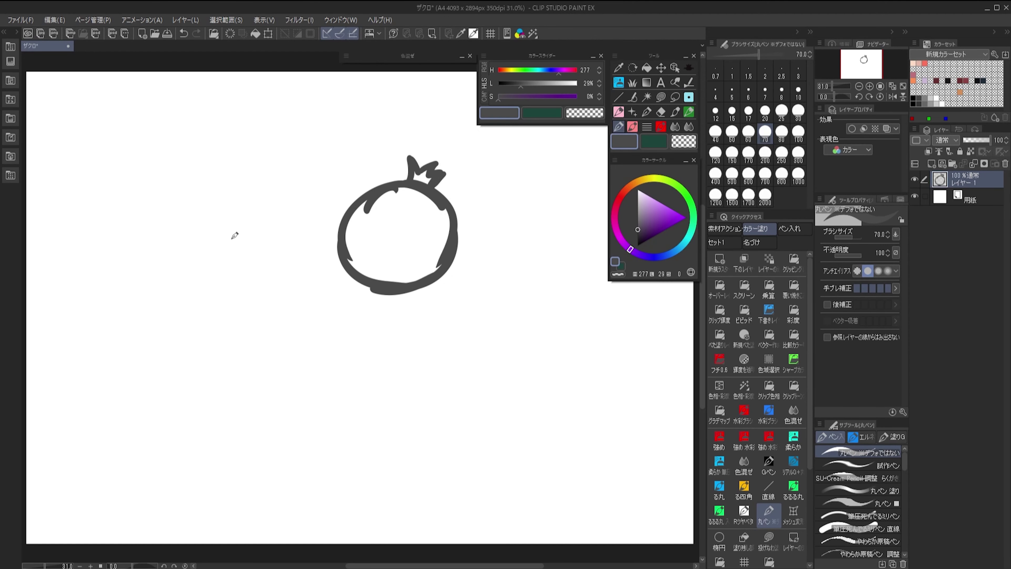
# Sketch a second round pomegranate with a small crown beside the first one, using the 70 px grey pen.
pyautogui.moveTo(210, 280); pyautogui.dragTo(298, 230)
pyautogui.moveTo(208, 244); pyautogui.dragTo(263, 329)
pyautogui.moveTo(317, 274); pyautogui.dragTo(260, 326)
pyautogui.moveTo(234, 216); pyautogui.dragTo(253, 209)
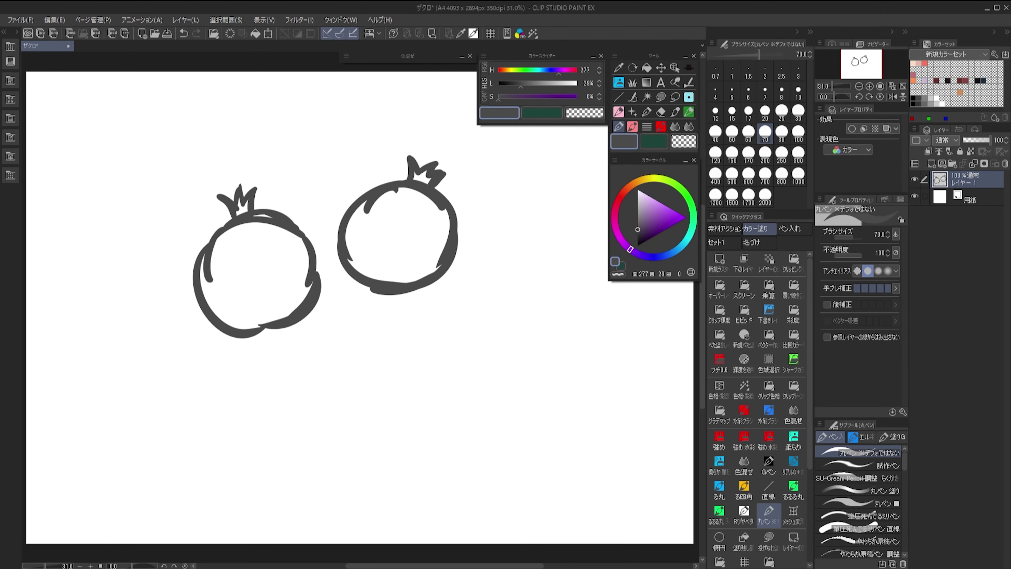
# Sketch a six-petalled flower with a round centre below the first pomegranate.
pyautogui.moveTo(416, 341)
pyautogui.mouseDown()
pyautogui.moveTo(388, 358)
pyautogui.moveTo(413, 384)
pyautogui.mouseUp()
pyautogui.moveTo(382, 392); pyautogui.dragTo(410, 434)
pyautogui.moveTo(372, 342)
pyautogui.mouseDown()
pyautogui.moveTo(341, 354)
pyautogui.moveTo(376, 373)
pyautogui.mouseUp()
pyautogui.moveTo(419, 342); pyautogui.dragTo(425, 380)
pyautogui.moveTo(362, 376); pyautogui.dragTo(372, 411)
pyautogui.moveTo(433, 381); pyautogui.dragTo(429, 410)
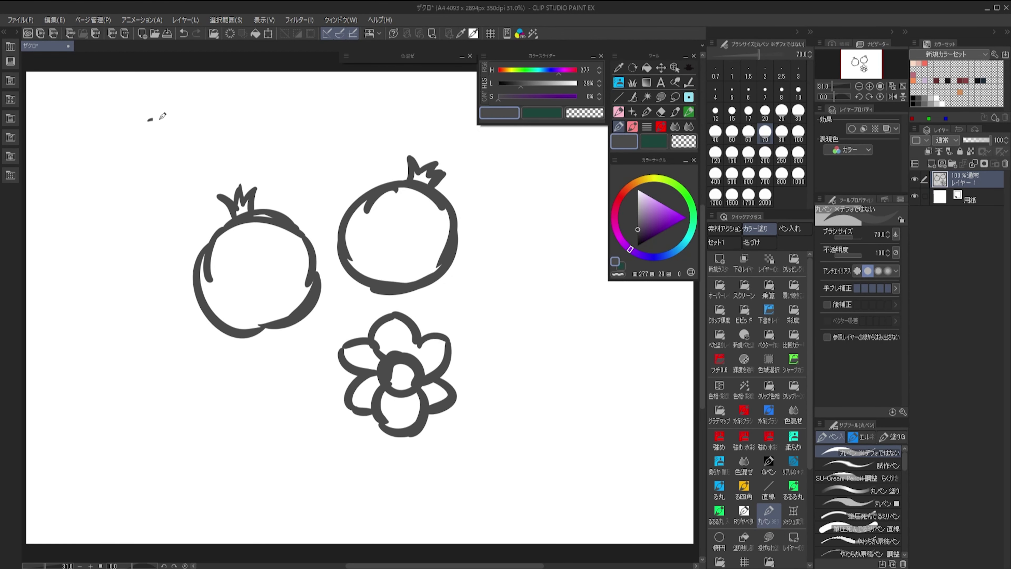
# Sketch a side-view flower above the second pomegranate and a long slanted leaf below it.
pyautogui.moveTo(149, 121); pyautogui.dragTo(164, 220)
pyautogui.moveTo(116, 152); pyautogui.dragTo(136, 213)
pyautogui.moveTo(119, 179); pyautogui.dragTo(200, 184)
pyautogui.moveTo(185, 429); pyautogui.dragTo(283, 410)
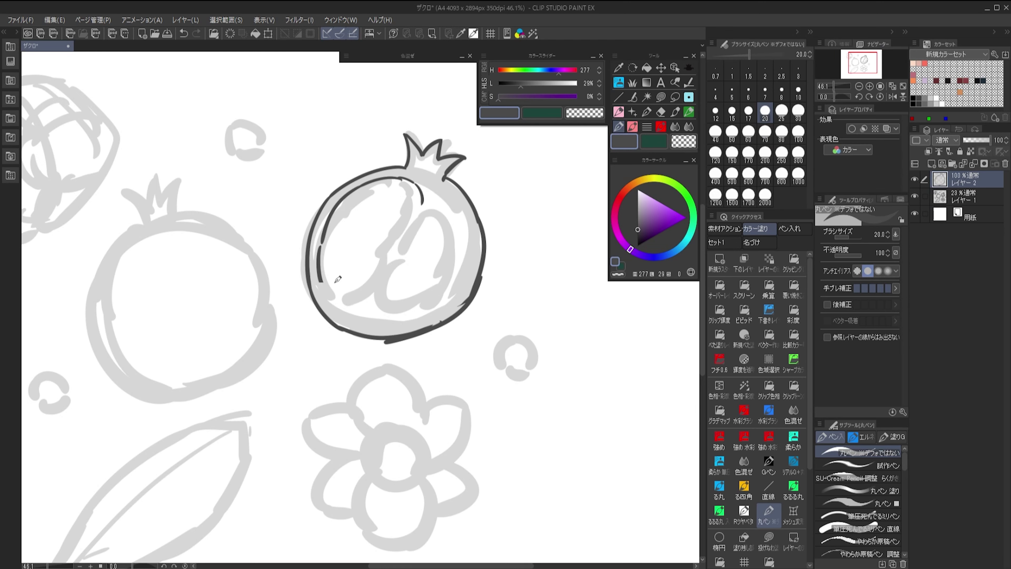
# Ink clean lines over the faded sketch for the cut pomegranate's chambers and seeds and the neighbouring motifs, using a 20 px pen.
pyautogui.moveTo(440, 205)
pyautogui.mouseDown()
pyautogui.moveTo(421, 318)
pyautogui.moveTo(410, 302)
pyautogui.mouseUp()
pyautogui.scroll(-1, 414, 310)
pyautogui.moveTo(294, 208); pyautogui.dragTo(332, 215)
pyautogui.moveTo(315, 227); pyautogui.dragTo(279, 335)
pyautogui.moveTo(398, 247); pyautogui.dragTo(299, 347)
pyautogui.moveTo(355, 175); pyautogui.dragTo(380, 187)
pyautogui.moveTo(197, 404); pyautogui.dragTo(206, 407)
pyautogui.moveTo(548, 327); pyautogui.dragTo(568, 317)
pyautogui.moveTo(438, 347); pyautogui.dragTo(486, 394)
pyautogui.moveTo(434, 366); pyautogui.dragTo(470, 406)
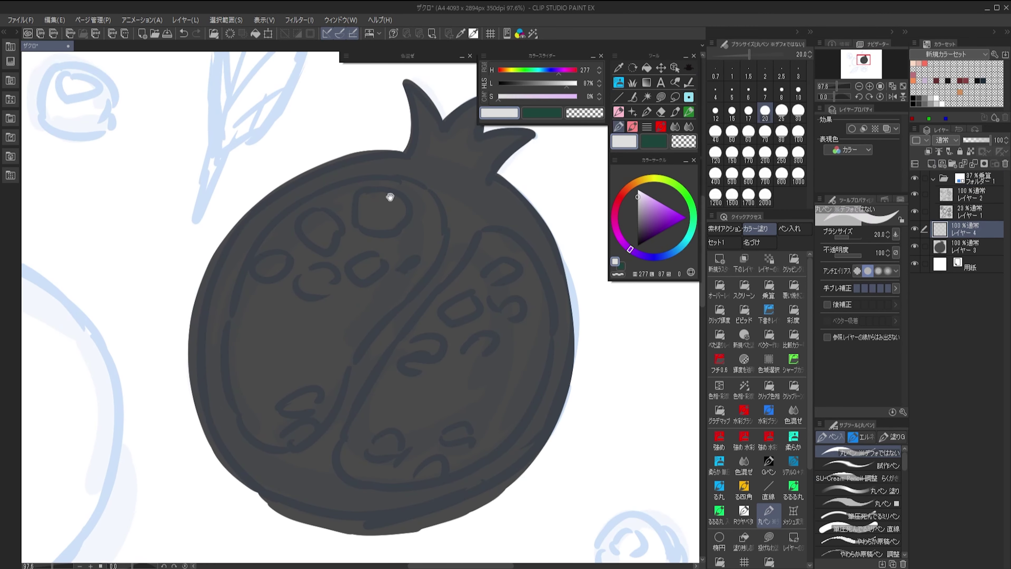
# Paint bright purple oval seeds inside the chambers of the dark pomegranate on the layer above its silhouette.
pyautogui.moveTo(412, 197)
pyautogui.mouseDown()
pyautogui.moveTo(396, 209)
pyautogui.moveTo(385, 197)
pyautogui.mouseUp()
pyautogui.moveTo(314, 197); pyautogui.dragTo(318, 207)
pyautogui.moveTo(275, 243); pyautogui.dragTo(282, 251)
pyautogui.press('c')
pyautogui.moveTo(360, 205)
pyautogui.mouseDown()
pyautogui.moveTo(404, 196)
pyautogui.moveTo(408, 177)
pyautogui.mouseUp()
pyautogui.press('c')
pyautogui.press('c')
pyautogui.moveTo(319, 233)
pyautogui.mouseDown()
pyautogui.moveTo(400, 183)
pyautogui.moveTo(372, 225)
pyautogui.mouseUp()
pyautogui.press('c')
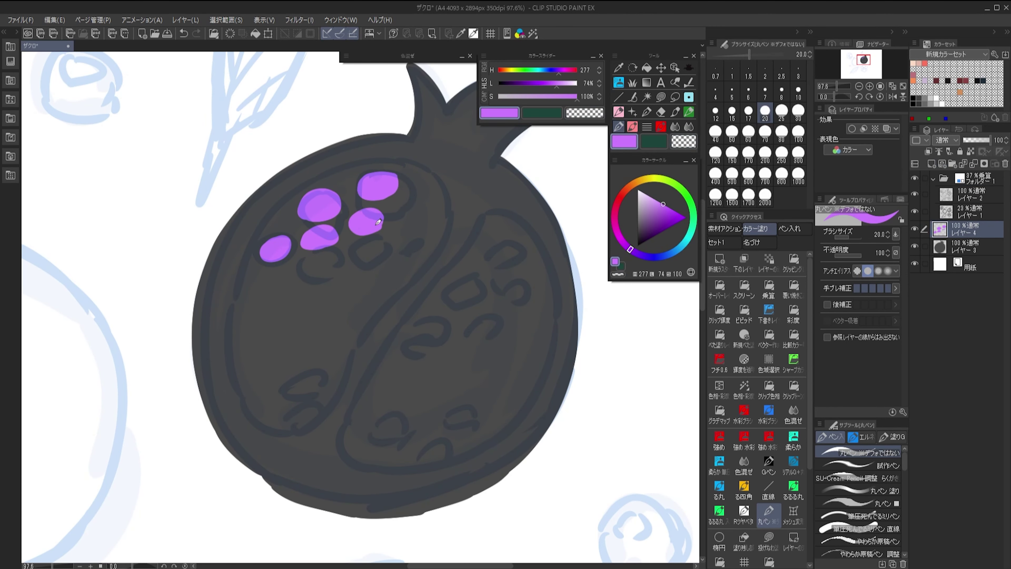
pyautogui.moveTo(458, 235); pyautogui.dragTo(412, 225)
pyautogui.moveTo(457, 241); pyautogui.dragTo(444, 256)
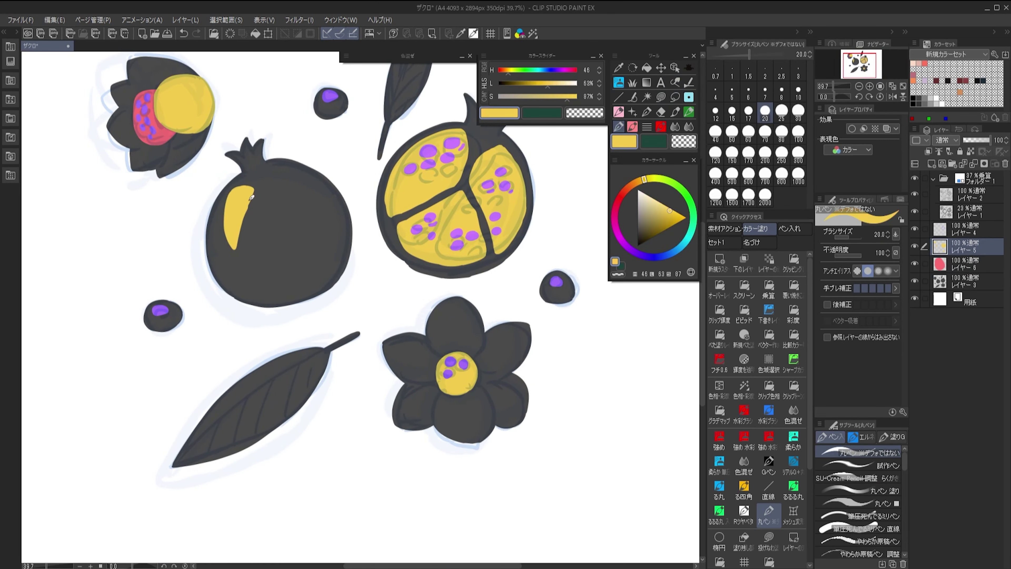
# Paint yellow veins on the large lower leaf, starting with its midrib.
pyautogui.moveTo(325, 350)
pyautogui.mouseDown()
pyautogui.moveTo(185, 453)
pyautogui.moveTo(207, 456)
pyautogui.mouseUp()
pyautogui.moveTo(265, 384); pyautogui.dragTo(245, 440)
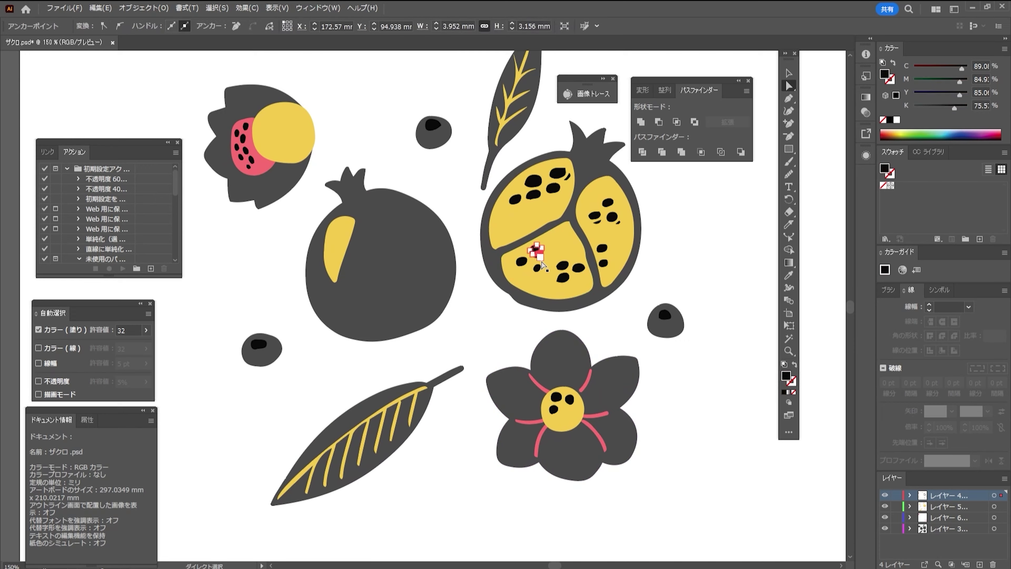
# In Illustrator, switch the colour sliders to HSB and recolour the dark pomegranate and flower shapes red.
pyautogui.hotkey('ctrl', 'a')
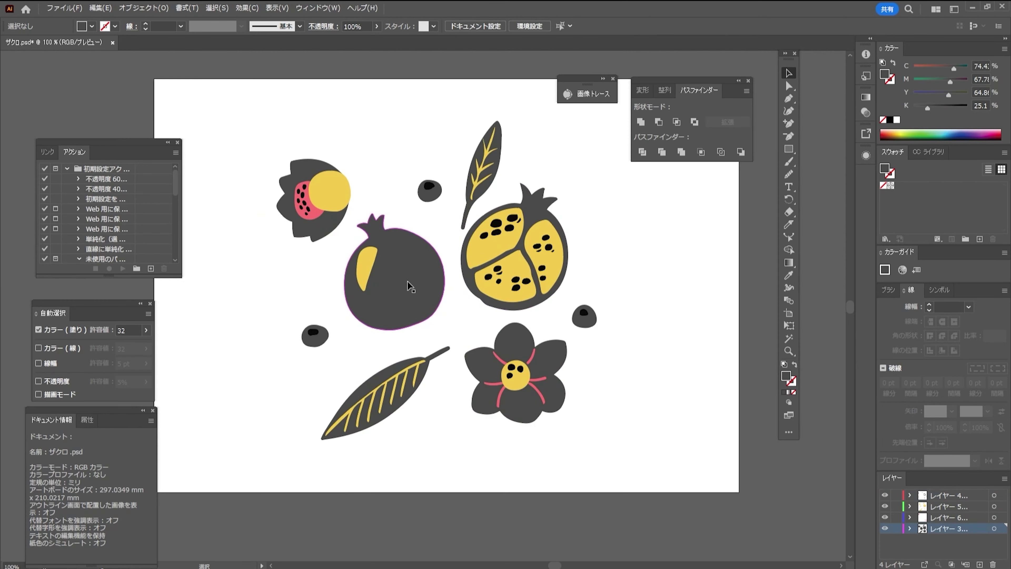
pyautogui.click(408, 281)
pyautogui.keyDown('shift'); pyautogui.click(534, 203); pyautogui.keyUp('shift')
pyautogui.click(1004, 48)
pyautogui.click(932, 86)
pyautogui.click(317, 8)
pyautogui.moveTo(941, 66)
pyautogui.mouseDown()
pyautogui.moveTo(955, 65)
pyautogui.moveTo(956, 83)
pyautogui.mouseUp()
pyautogui.press('Escape')
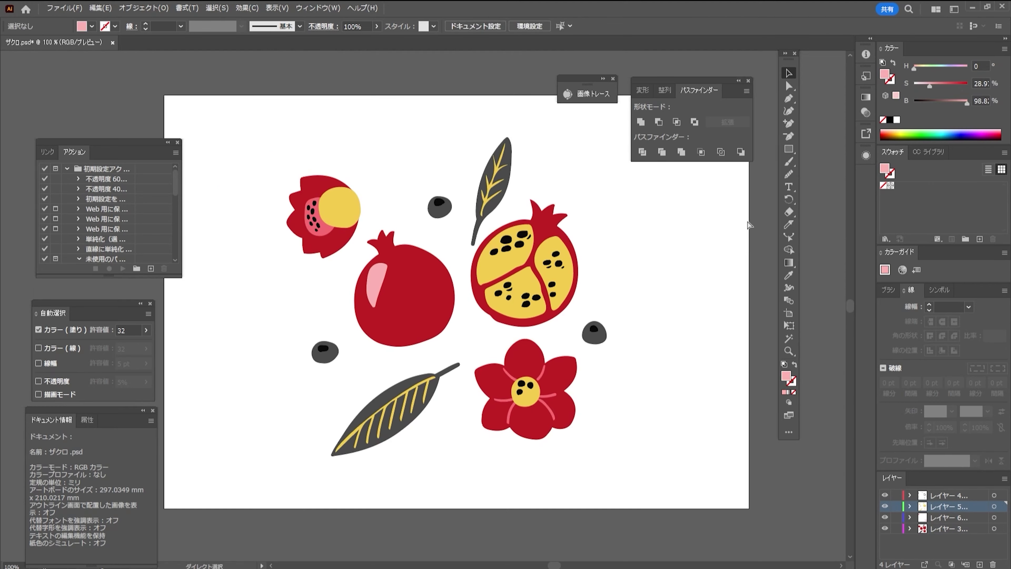
# Cut the crown off the halved pomegranate's rind with the Knife tool.
pyautogui.hotkey('ctrl', '+')
pyautogui.click(581, 239)
pyautogui.click(603, 184)
pyautogui.click(788, 224)
pyautogui.moveTo(583, 174); pyautogui.dragTo(629, 188)
# Recolour the halved pomegranate's rind to a pale cream.
pyautogui.click(789, 86)
pyautogui.click(510, 286)
pyautogui.moveTo(914, 68); pyautogui.dragTo(921, 85)
pyautogui.click(677, 199)
pyautogui.click(637, 207)
# Give the cream rind an outline in the same red as the crown.
pyautogui.doubleClick(791, 381)
pyautogui.click(625, 205)
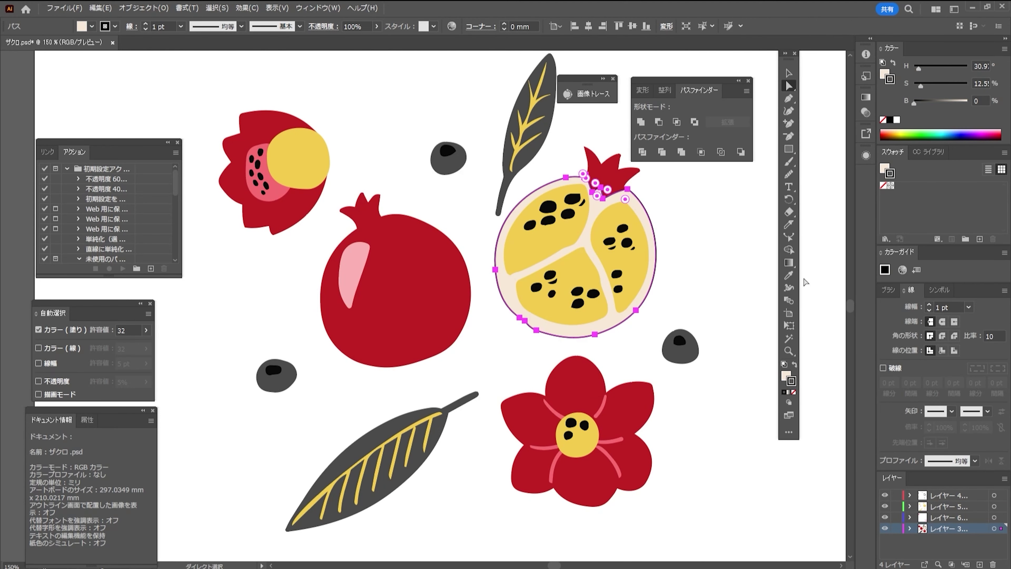
pyautogui.click(611, 175)
pyautogui.doubleClick(786, 375)
pyautogui.press('Return')
pyautogui.click(611, 175)
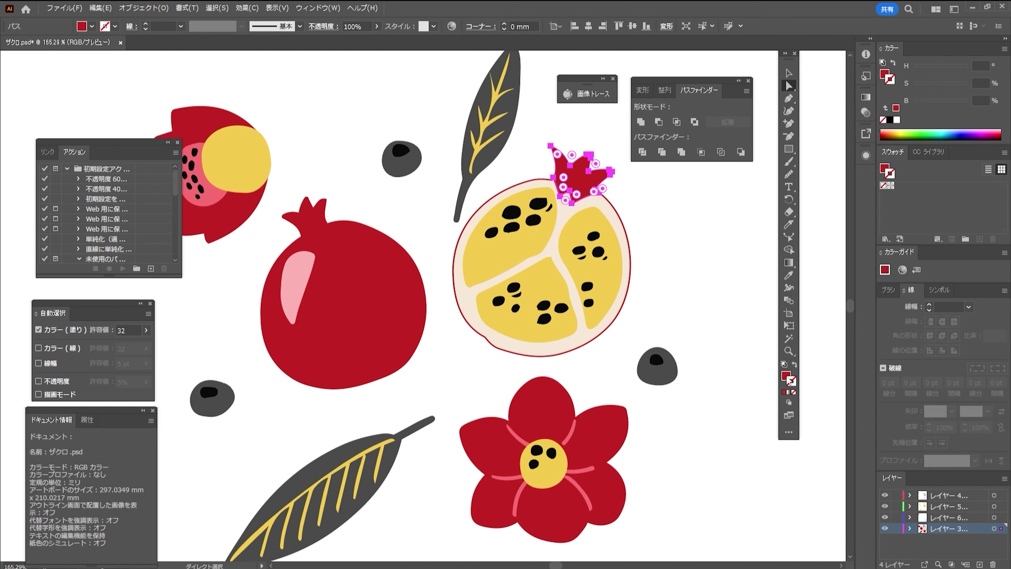
# Recolour the halved pomegranate's chambers red and its seeds pink.
pyautogui.scroll(-1, 643, 409)
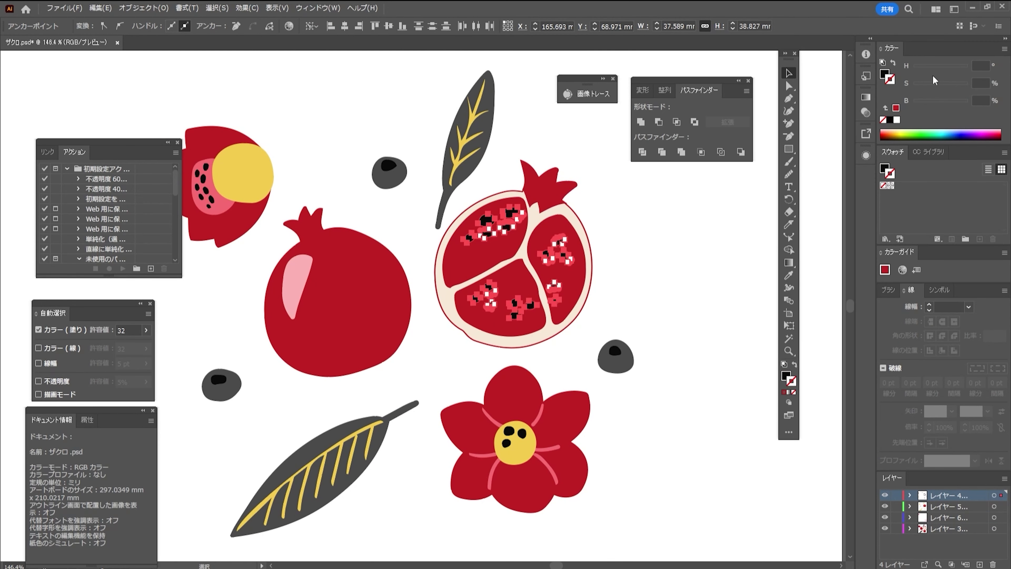
pyautogui.click(788, 74)
pyautogui.click(636, 328)
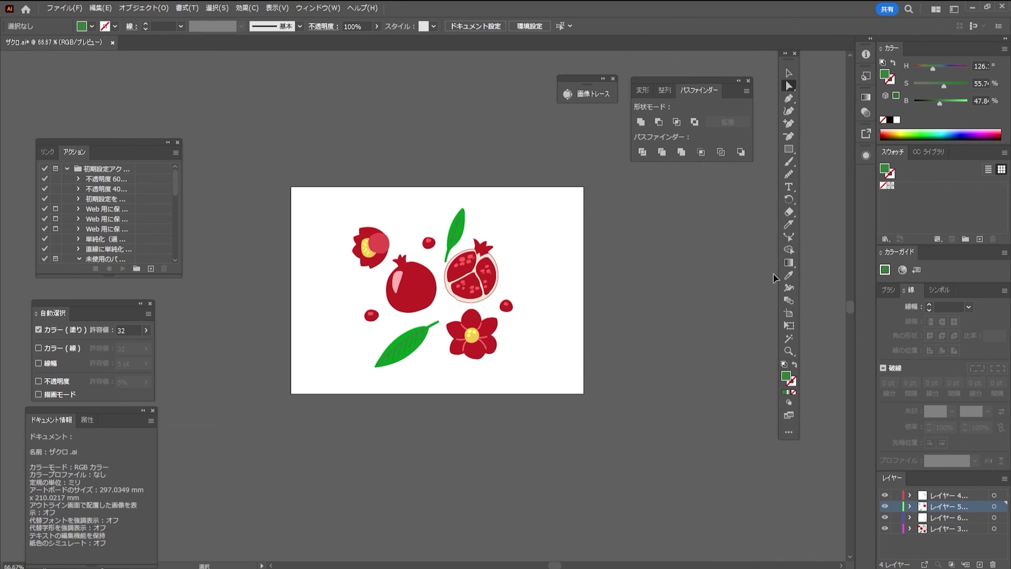
# Set the red outline around the halved pomegranate's rind to 2 pt.
pyautogui.moveTo(469, 273)
pyautogui.mouseDown()
pyautogui.moveTo(627, 399)
pyautogui.moveTo(656, 399)
pyautogui.mouseUp()
pyautogui.click(680, 386)
pyautogui.click(763, 365)
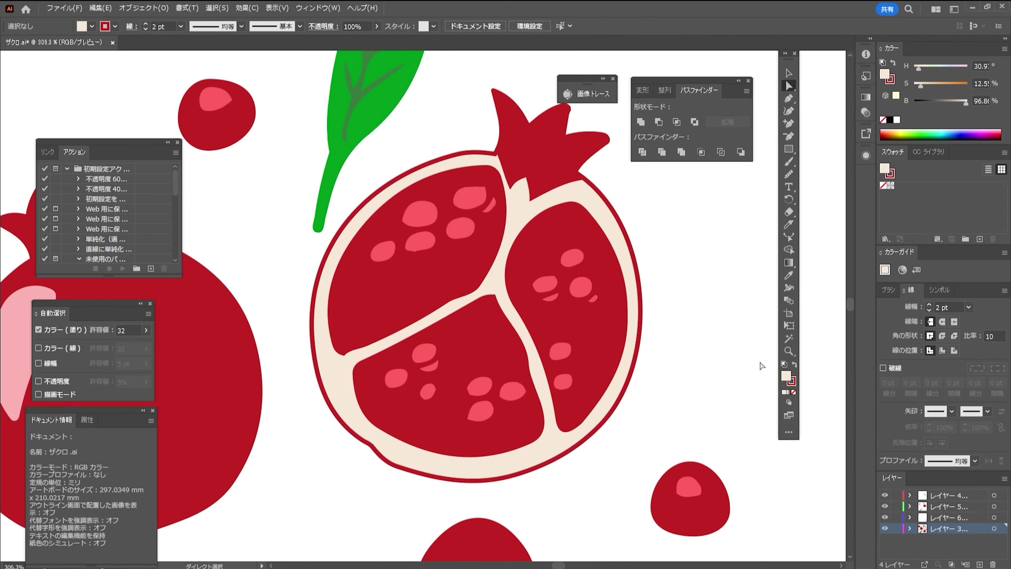
# Adjust the fill of the two leaves to a softer green.
pyautogui.scroll(-5, 537, 244)
pyautogui.moveTo(952, 103); pyautogui.dragTo(949, 103)
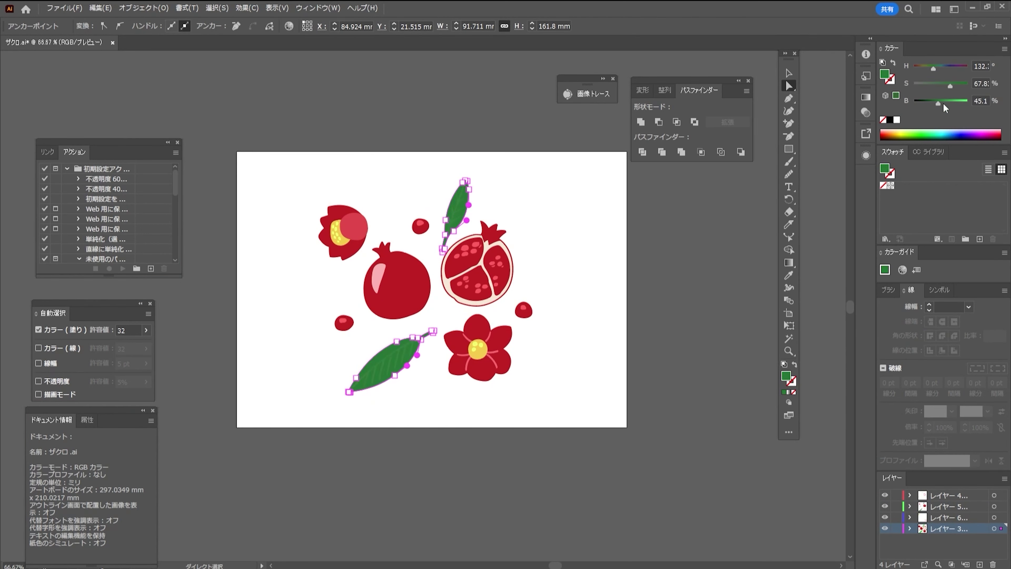
pyautogui.click(536, 377)
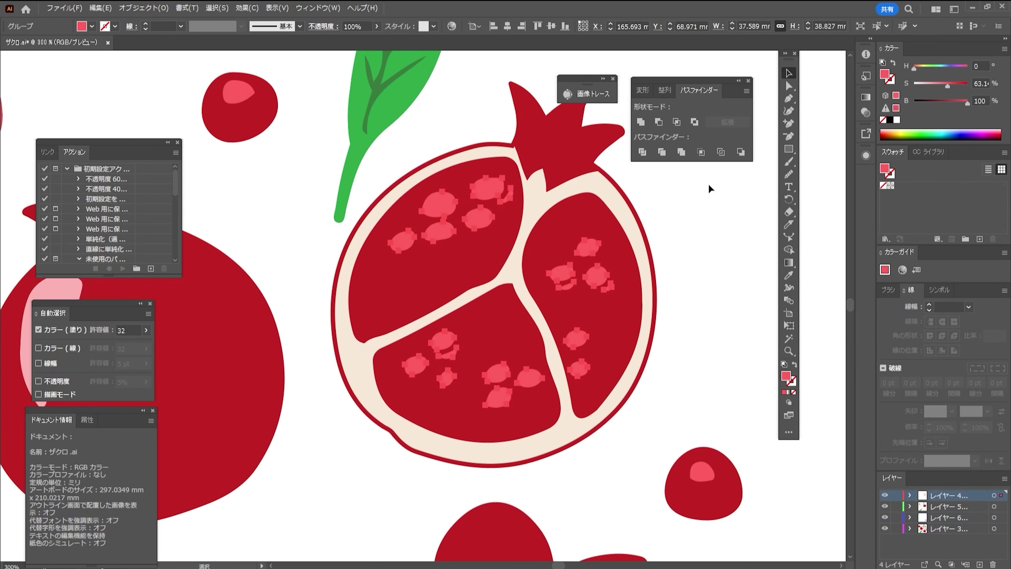
# Draw lighter pink highlights, saturation about 39%, on the seeds in the halved pomegranate's upper-left chamber.
pyautogui.click(710, 189)
pyautogui.click(789, 162)
pyautogui.click(836, 185)
pyautogui.moveTo(947, 86); pyautogui.dragTo(935, 86)
pyautogui.moveTo(473, 190); pyautogui.dragTo(501, 180)
pyautogui.moveTo(423, 208); pyautogui.dragTo(451, 199)
pyautogui.moveTo(434, 231); pyautogui.dragTo(451, 225)
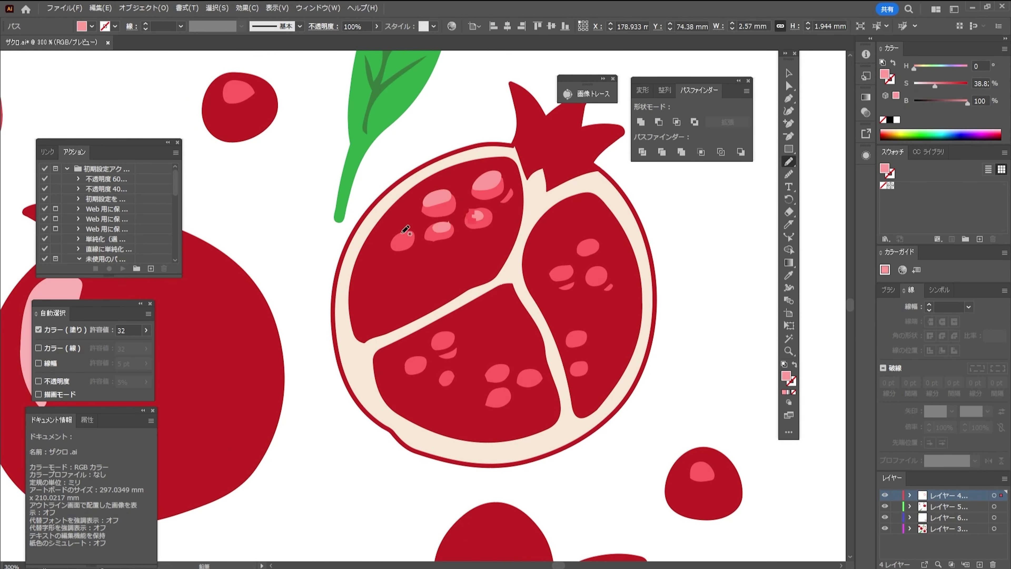
pyautogui.moveTo(393, 243); pyautogui.dragTo(414, 233)
# Draw the same light pink highlights on the seeds in the halved pomegranate's remaining chambers.
pyautogui.click(789, 162)
pyautogui.scroll(-3, 534, 226)
pyautogui.moveTo(538, 245); pyautogui.dragTo(554, 241)
pyautogui.moveTo(511, 273); pyautogui.dragTo(527, 266)
pyautogui.moveTo(546, 275)
pyautogui.mouseDown()
pyautogui.moveTo(558, 275)
pyautogui.moveTo(548, 273)
pyautogui.mouseUp()
pyautogui.moveTo(526, 339); pyautogui.dragTo(540, 335)
pyautogui.moveTo(393, 338); pyautogui.dragTo(410, 334)
pyautogui.moveTo(529, 368); pyautogui.dragTo(543, 364)
pyautogui.moveTo(480, 378); pyautogui.dragTo(496, 374)
pyautogui.moveTo(365, 365); pyautogui.dragTo(381, 361)
# Increase the saturation of the halved pomegranate's cream rind.
pyautogui.hotkey('ctrl', '-')
pyautogui.hotkey('ctrl', '-')
pyautogui.moveTo(623, 325); pyautogui.dragTo(687, 286)
pyautogui.press('a')
pyautogui.click(588, 285)
pyautogui.moveTo(920, 85); pyautogui.dragTo(927, 85)
# Draw a curved highlight along the right side of the whole pomegranate with the Pencil tool.
pyautogui.moveTo(382, 239); pyautogui.dragTo(409, 246)
pyautogui.press('n')
pyautogui.moveTo(346, 223); pyautogui.dragTo(346, 304)
pyautogui.moveTo(430, 262)
pyautogui.mouseDown()
pyautogui.moveTo(444, 274)
pyautogui.moveTo(430, 261)
pyautogui.mouseUp()
# Split the whole pomegranate's body along curved lines with the Knife tool to separate its shading areas.
pyautogui.keyDown('ctrl'); pyautogui.click(381, 246); pyautogui.keyUp('ctrl')
pyautogui.click(788, 224)
pyautogui.moveTo(300, 266); pyautogui.dragTo(451, 254)
pyautogui.moveTo(313, 328); pyautogui.dragTo(441, 230)
pyautogui.click(596, 350)
# Select the halved pomegranate's three red chambers and swap their fill and stroke, leaving one of them set to none.
pyautogui.hotkey('ctrl', '+')
pyautogui.moveTo(596, 350); pyautogui.dragTo(508, 358)
pyautogui.click(481, 208)
pyautogui.keyDown('shift'); pyautogui.click(500, 255); pyautogui.keyUp('shift')
pyautogui.keyDown('shift'); pyautogui.click(585, 235); pyautogui.keyUp('shift')
pyautogui.click(793, 392)
pyautogui.click(795, 364)
# Split the three chambers along curves with the Knife tool and darken the red of their shaded parts.
pyautogui.click(788, 224)
pyautogui.keyDown('ctrl'); pyautogui.click(478, 203); pyautogui.keyUp('ctrl')
pyautogui.moveTo(542, 173); pyautogui.dragTo(418, 209)
pyautogui.keyDown('ctrl'); pyautogui.click(459, 286); pyautogui.keyUp('ctrl')
pyautogui.keyDown('ctrl'); pyautogui.click(583, 231); pyautogui.keyUp('ctrl')
pyautogui.moveTo(440, 260)
pyautogui.mouseDown()
pyautogui.moveTo(553, 275)
pyautogui.moveTo(607, 188)
pyautogui.mouseUp()
pyautogui.moveTo(951, 103); pyautogui.dragTo(945, 104)
pyautogui.hotkey('ctrl', '-')
pyautogui.hotkey('ctrl', '-')
# Split both green leaves lengthwise with the Knife tool.
pyautogui.moveTo(539, 366); pyautogui.dragTo(591, 334)
pyautogui.click(789, 224)
pyautogui.moveTo(510, 140); pyautogui.dragTo(470, 168)
pyautogui.moveTo(406, 340); pyautogui.dragTo(374, 410)
# Give the halves of both leaves different greens, one side lighter than the other.
pyautogui.moveTo(953, 102); pyautogui.dragTo(959, 102)
pyautogui.moveTo(952, 85)
pyautogui.mouseDown()
pyautogui.moveTo(940, 86)
pyautogui.moveTo(954, 104)
pyautogui.mouseUp()
pyautogui.click(409, 371)
pyautogui.keyDown('shift'); pyautogui.click(489, 167); pyautogui.keyUp('shift')
pyautogui.click(591, 405)
pyautogui.click(556, 375)
# Try to cut the red flower's petals apart with the Knife tool.
pyautogui.click(789, 224)
pyautogui.moveTo(500, 324)
pyautogui.mouseDown()
pyautogui.moveTo(572, 324)
pyautogui.moveTo(473, 341)
pyautogui.mouseUp()
pyautogui.moveTo(478, 392); pyautogui.dragTo(516, 357)
pyautogui.press('a')
pyautogui.click(587, 372)
# Select the outer part of the red flower's uppermost petal and give it a lighter red.
pyautogui.hotkey('ctrl', '+')
pyautogui.hotkey('ctrl', '+')
pyautogui.moveTo(623, 336); pyautogui.dragTo(425, 226)
pyautogui.click(424, 226)
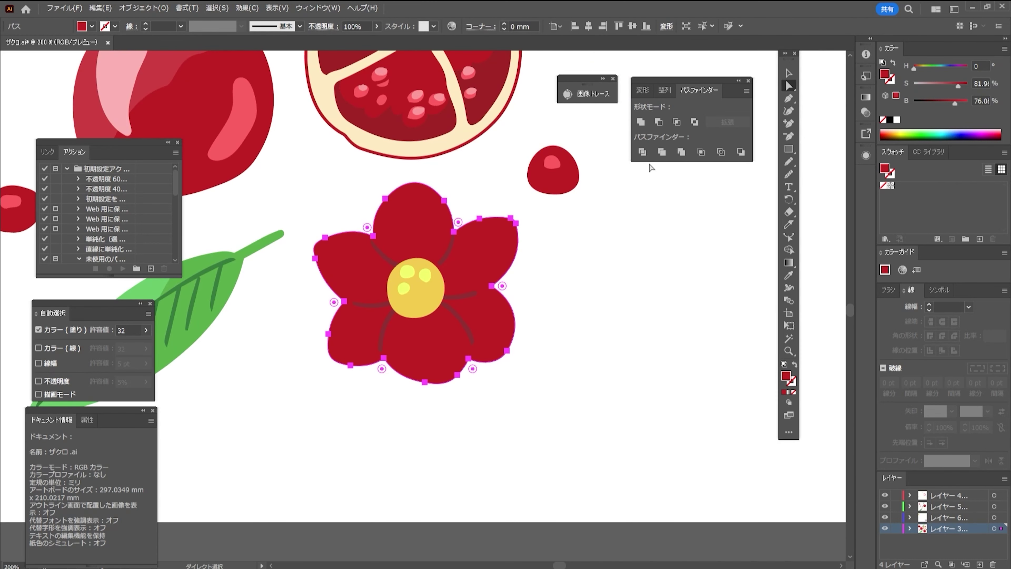
pyautogui.click(416, 203)
pyautogui.moveTo(955, 103); pyautogui.dragTo(959, 103)
# Split the red flower's upper-right petal with the Knife tool and lighten the red of its outer part.
pyautogui.click(789, 224)
pyautogui.moveTo(455, 227); pyautogui.dragTo(517, 221)
pyautogui.click(482, 234)
pyautogui.moveTo(955, 102); pyautogui.dragTo(959, 103)
# Split the lower-right and upper-left petals with the Knife tool and lighten the red of one part of each.
pyautogui.click(789, 225)
pyautogui.moveTo(500, 285)
pyautogui.mouseDown()
pyautogui.moveTo(500, 336)
pyautogui.moveTo(516, 340)
pyautogui.mouseUp()
pyautogui.keyDown('ctrl'); pyautogui.click(463, 267); pyautogui.keyUp('ctrl')
pyautogui.moveTo(314, 255); pyautogui.dragTo(369, 233)
pyautogui.keyDown('ctrl'); pyautogui.click(350, 249); pyautogui.keyUp('ctrl')
pyautogui.keyDown('ctrl'); pyautogui.keyDown('shift'); pyautogui.click(494, 312); pyautogui.keyUp('shift'); pyautogui.keyUp('ctrl')
pyautogui.moveTo(955, 102); pyautogui.dragTo(959, 102)
# Split the bottom petal with the Knife tool and give its outer part the lighter red sampled from the upper-right petal.
pyautogui.keyDown('ctrl'); pyautogui.click(422, 359); pyautogui.keyUp('ctrl')
pyautogui.moveTo(382, 363)
pyautogui.mouseDown()
pyautogui.moveTo(450, 351)
pyautogui.moveTo(469, 360)
pyautogui.mouseUp()
pyautogui.keyDown('ctrl'); pyautogui.click(426, 368); pyautogui.keyUp('ctrl')
pyautogui.press('i')
pyautogui.click(477, 239)
pyautogui.click(789, 73)
pyautogui.click(623, 269)
pyautogui.hotkey('ctrl', '-')
pyautogui.hotkey('ctrl', '-')
pyautogui.hotkey('ctrl', '-')
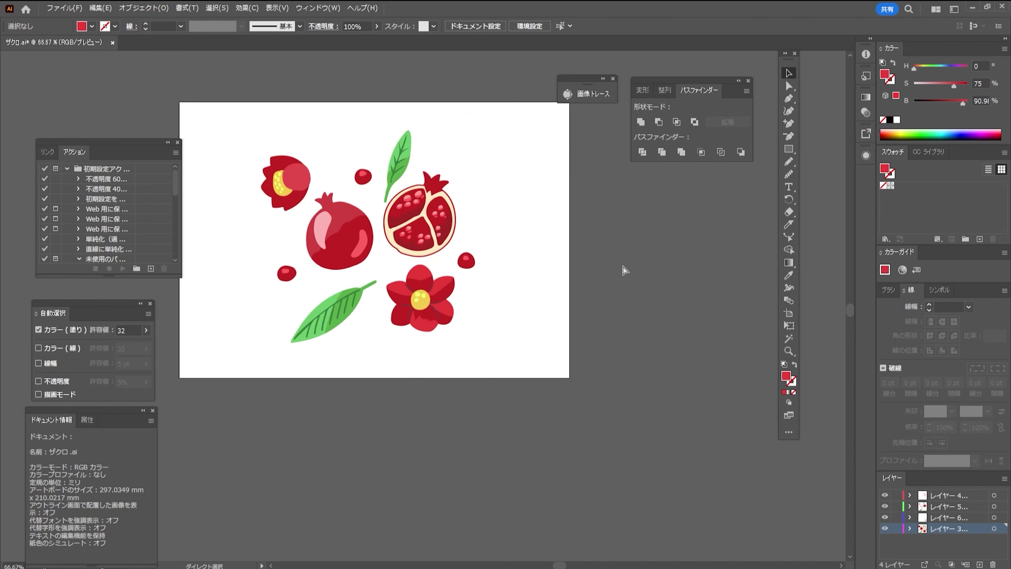
pyautogui.hotkey('ctrl', '+')
pyautogui.click(326, 219)
pyautogui.click(621, 262)
pyautogui.scroll(5, 600, 395)
pyautogui.click(438, 350)
pyautogui.click(789, 162)
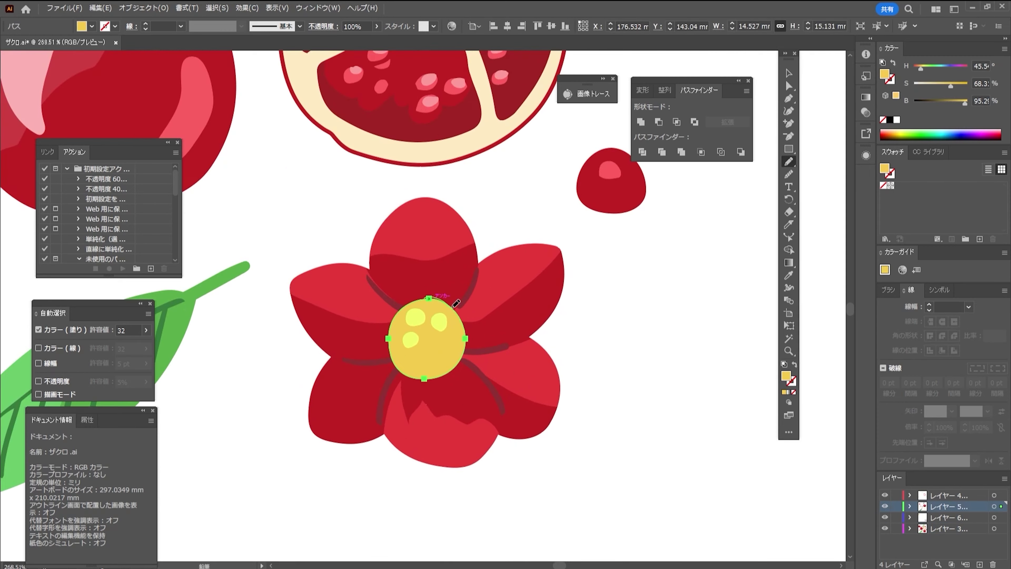
pyautogui.keyDown('ctrl'); pyautogui.click(659, 309); pyautogui.keyUp('ctrl')
pyautogui.hotkey('ctrl', '-')
pyautogui.hotkey('ctrl', '-')
pyautogui.hotkey('ctrl', '-')
pyautogui.hotkey('ctrl', '+')
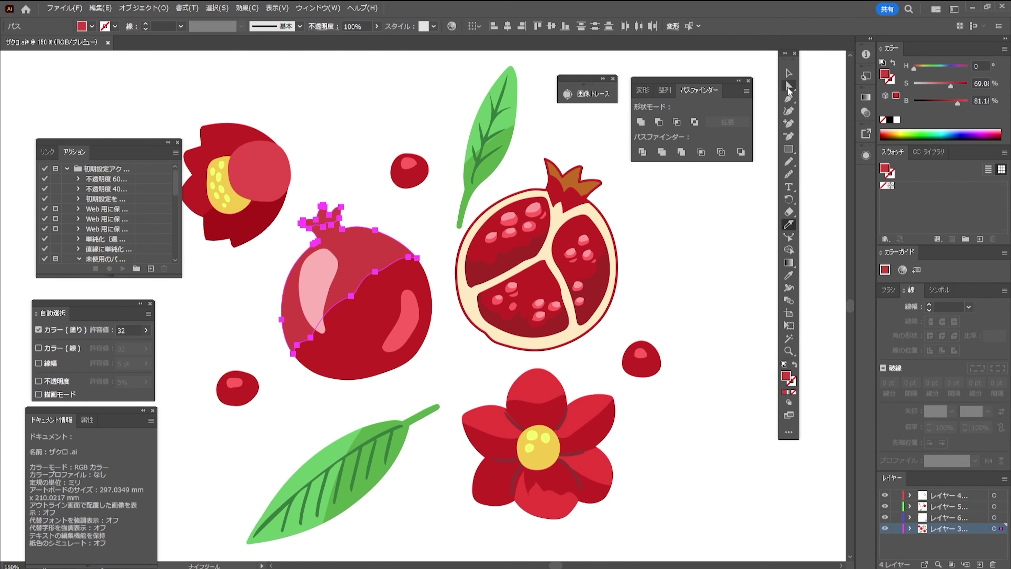
pyautogui.hotkey('ctrl', 'shift', 'a')
pyautogui.hotkey('ctrl', '-')
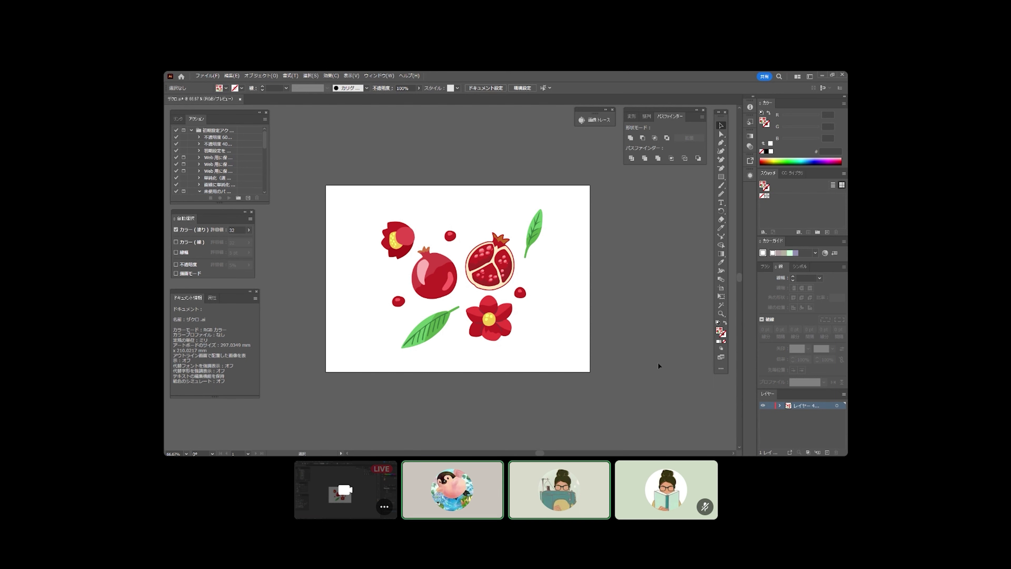
pyautogui.click(724, 342)
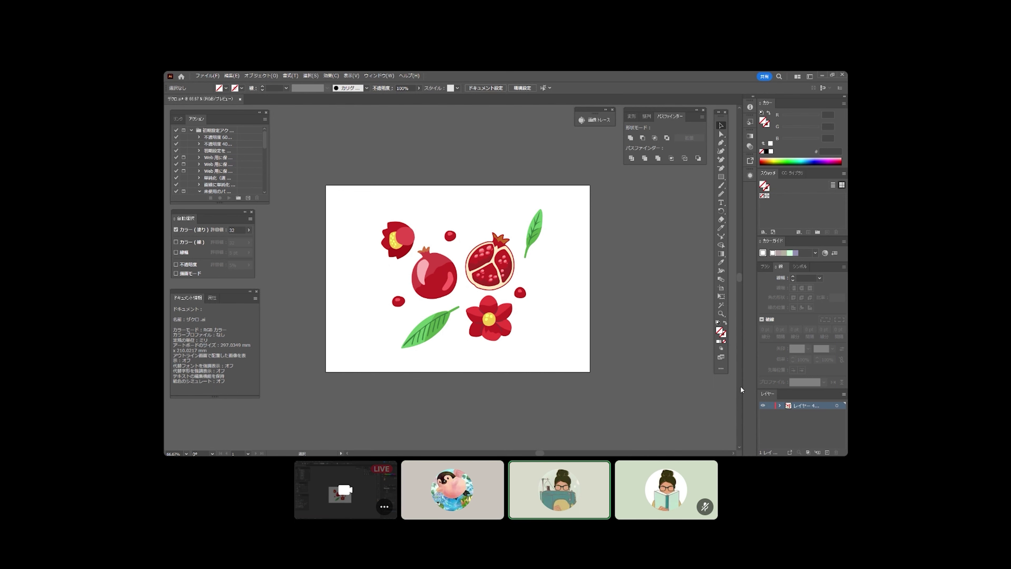
pyautogui.moveTo(583, 378); pyautogui.dragTo(546, 377)
pyautogui.moveTo(564, 449); pyautogui.dragTo(522, 443)
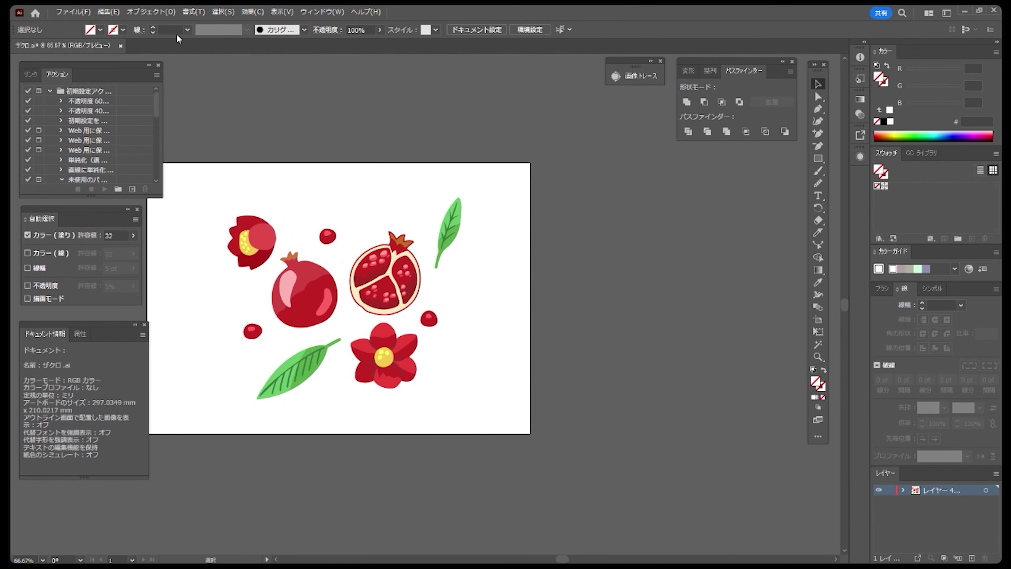
# Try to create a new pattern without any artwork selected.
pyautogui.click(114, 12)
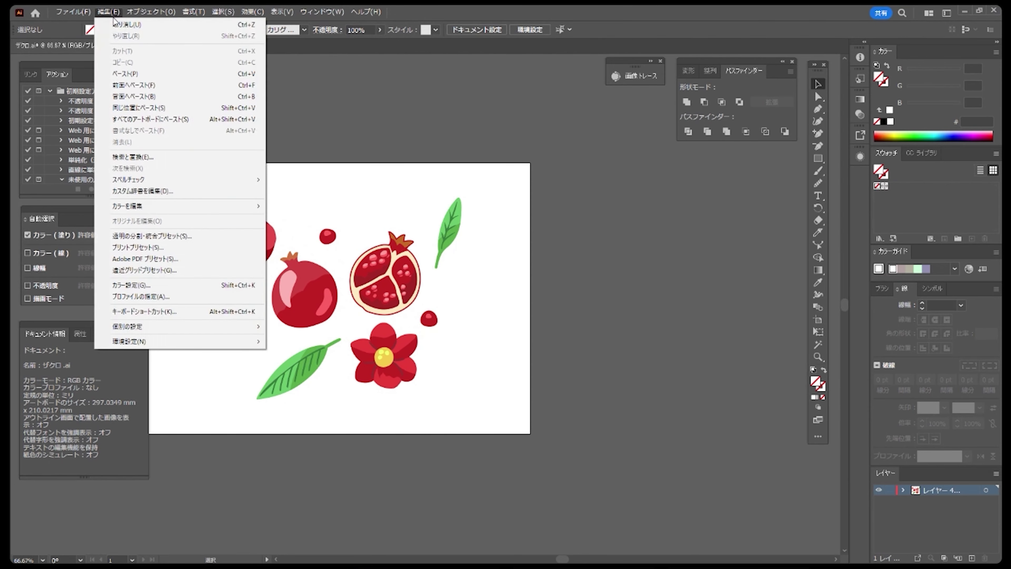
pyautogui.moveTo(151, 12)
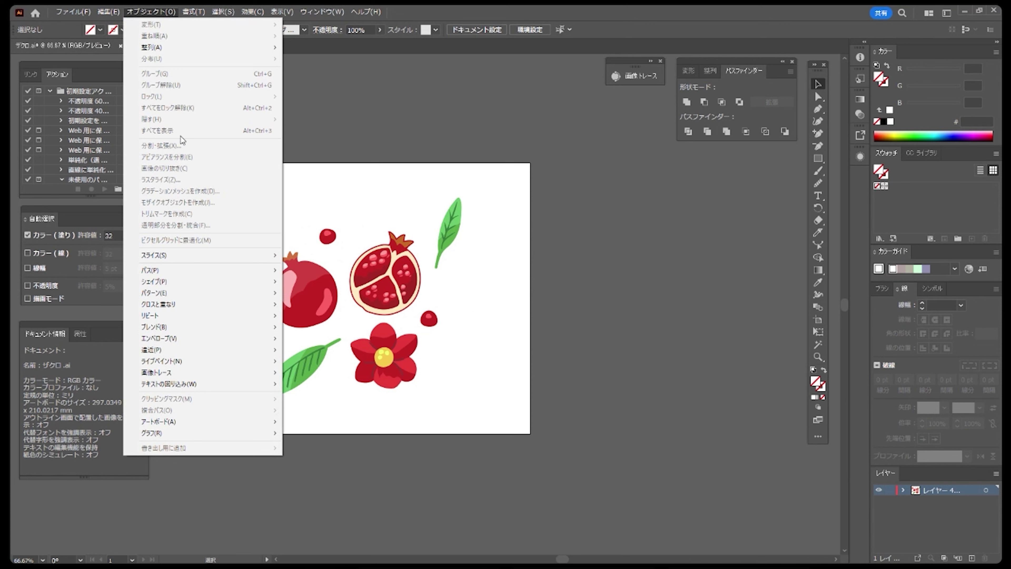
pyautogui.moveTo(243, 299)
pyautogui.click(350, 298)
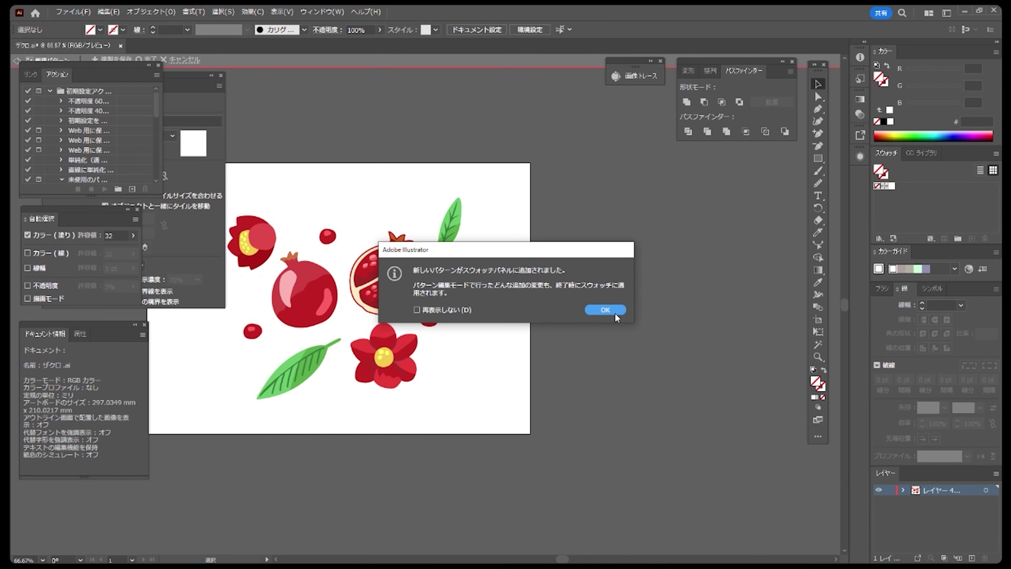
pyautogui.click(602, 312)
pyautogui.moveTo(443, 365); pyautogui.dragTo(533, 370)
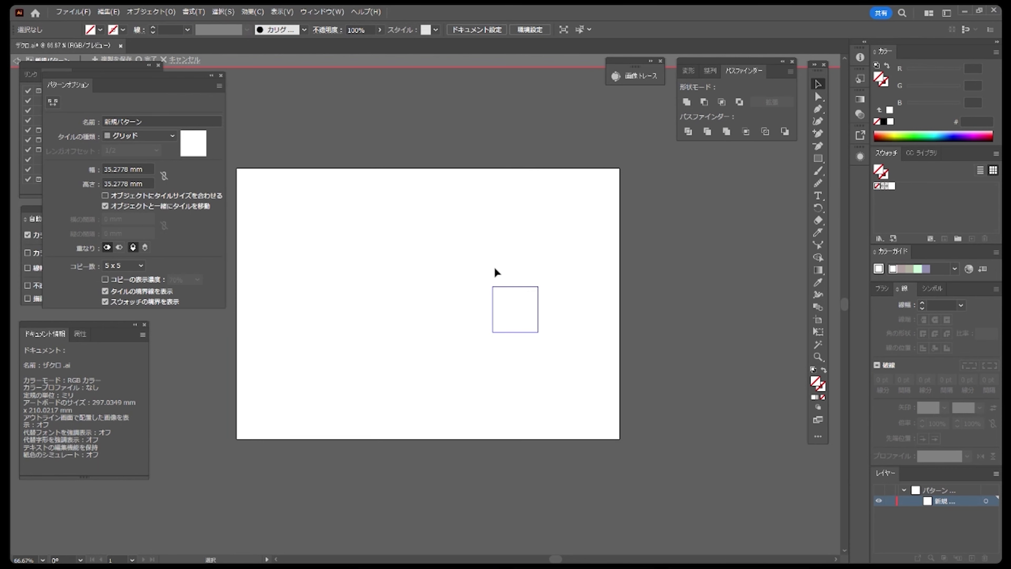
pyautogui.scroll(2, 557, 339)
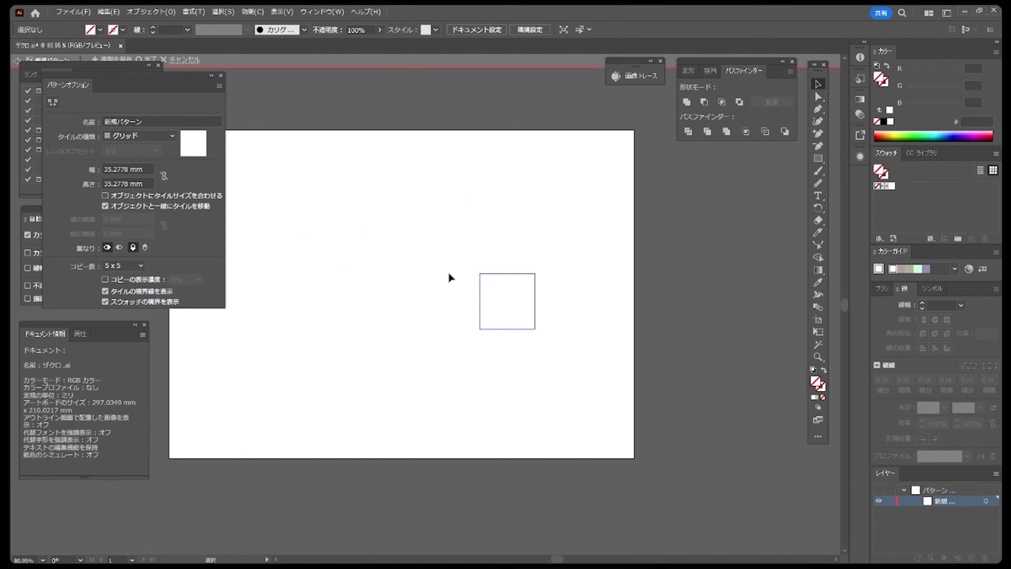
# Move the Pattern Options and other floating panels clear of each other and of the editing bar, and leave pattern editing.
pyautogui.moveTo(164, 76); pyautogui.dragTo(319, 116)
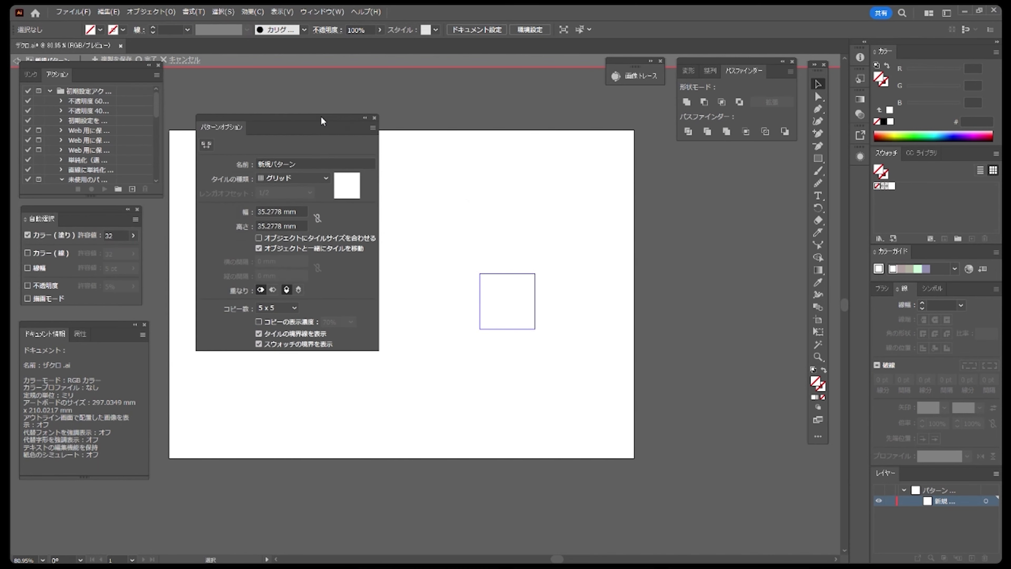
pyautogui.moveTo(110, 324); pyautogui.dragTo(110, 359)
pyautogui.moveTo(98, 216); pyautogui.dragTo(98, 236)
pyautogui.moveTo(106, 65); pyautogui.dragTo(96, 99)
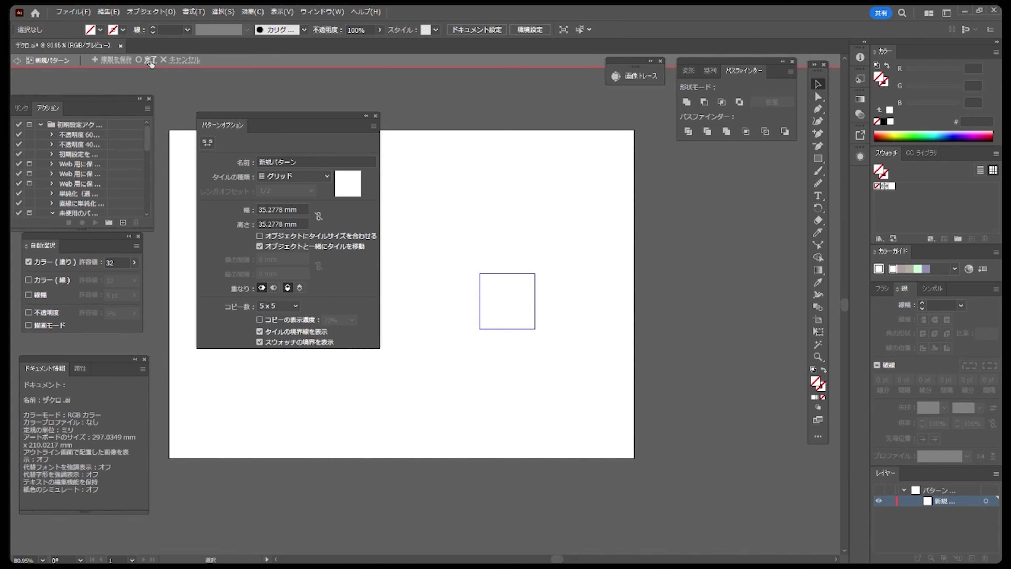
pyautogui.click(148, 60)
# Select all the pomegranate, seed, flower and leaf motifs and create a new pattern from them.
pyautogui.press('a')
pyautogui.moveTo(242, 145); pyautogui.dragTo(589, 459)
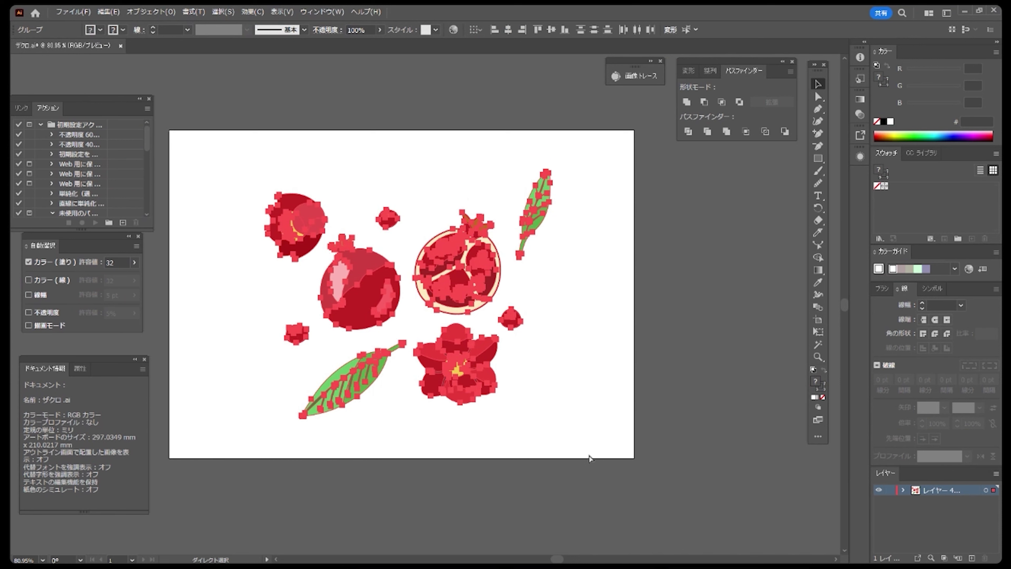
pyautogui.moveTo(255, 134); pyautogui.dragTo(565, 441)
pyautogui.click(102, 12)
pyautogui.click(101, 11)
pyautogui.click(102, 12)
pyautogui.moveTo(137, 14)
pyautogui.moveTo(263, 291)
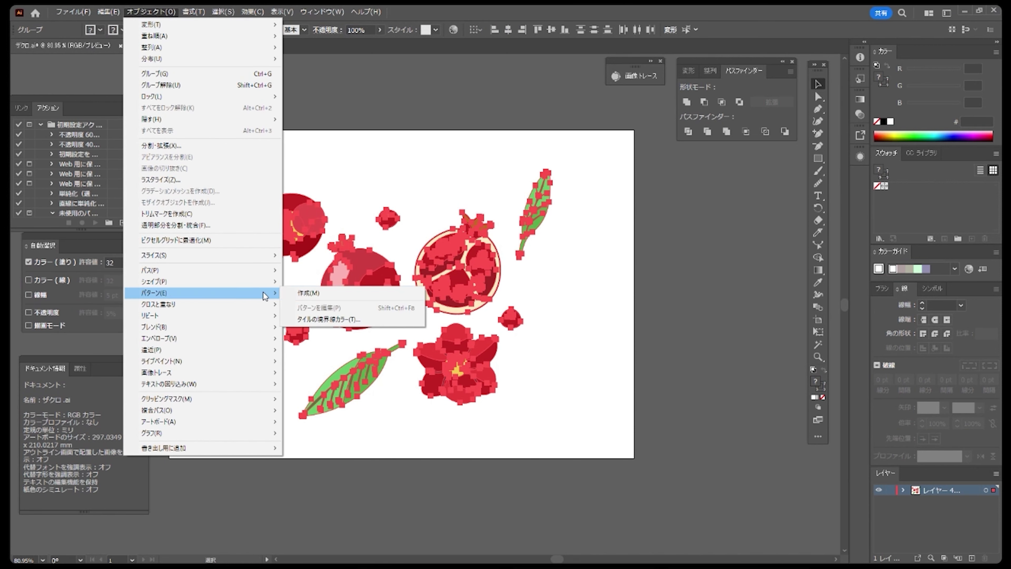
pyautogui.click(329, 294)
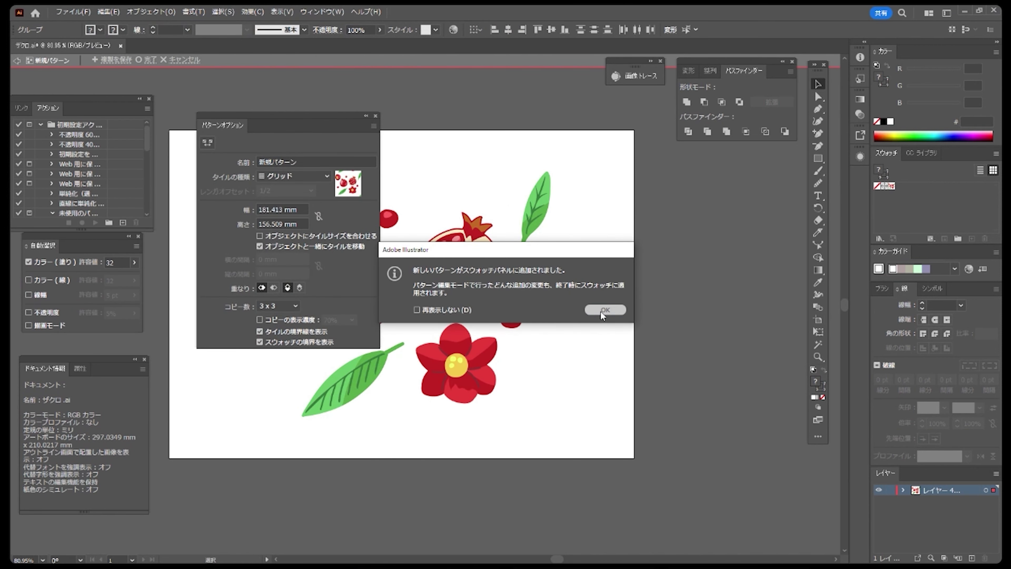
pyautogui.click(600, 311)
# Set the pattern tile to 150 mm wide and 150 mm high.
pyautogui.moveTo(334, 122); pyautogui.dragTo(290, 106)
pyautogui.scroll(-2, 507, 192)
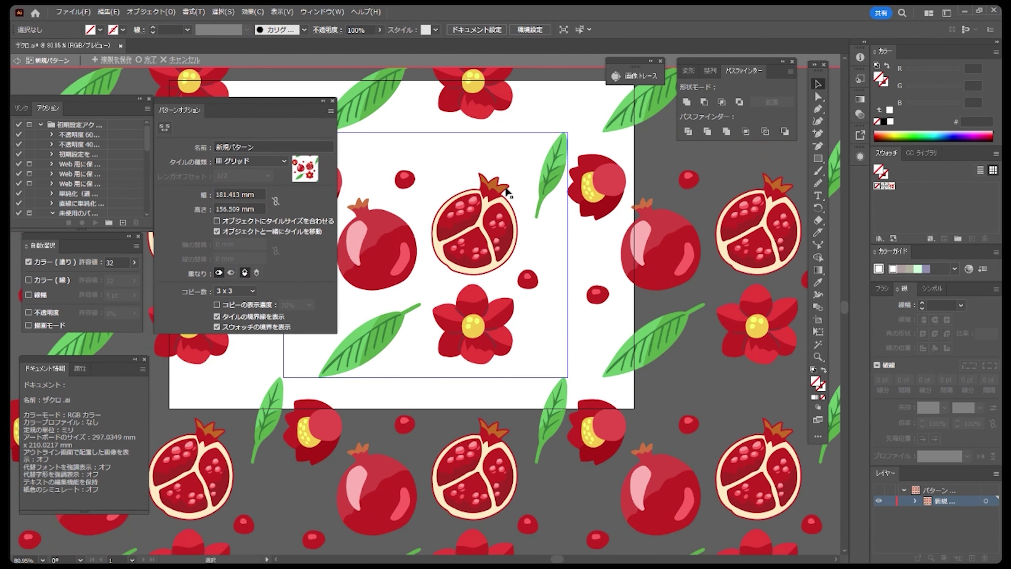
pyautogui.hotkey('ctrl', '-')
pyautogui.hotkey('ctrl', '-')
pyautogui.hotkey('ctrl', '-')
pyautogui.moveTo(519, 162); pyautogui.dragTo(602, 243)
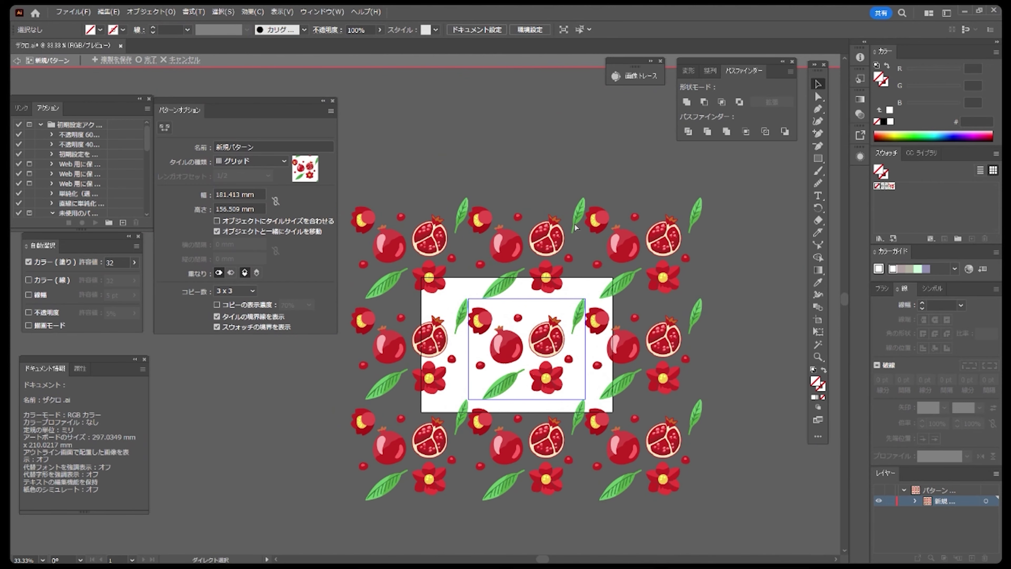
pyautogui.hotkey('ctrl', '+')
pyautogui.hotkey('ctrl', '+')
pyautogui.moveTo(692, 407); pyautogui.dragTo(613, 299)
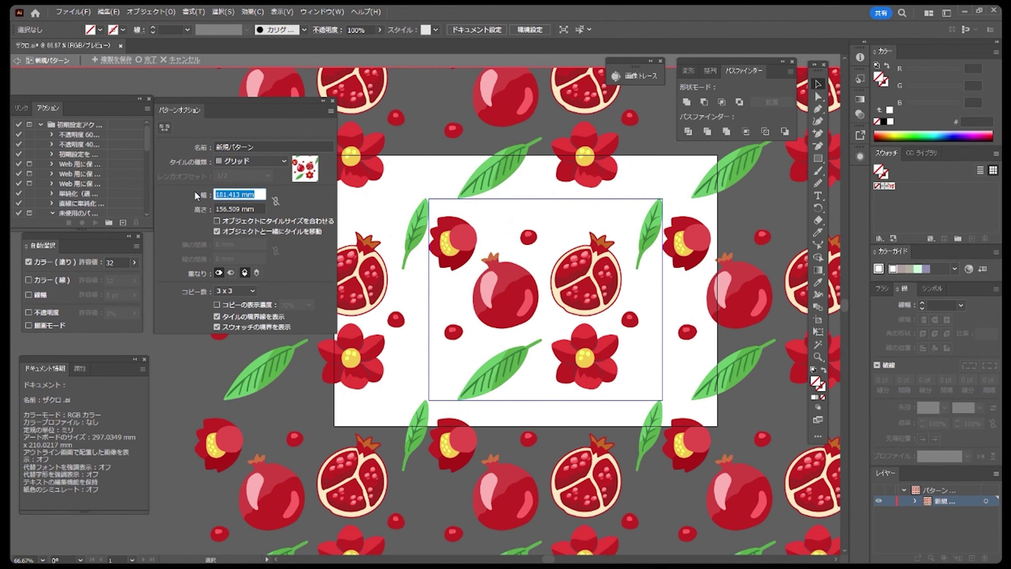
pyautogui.press('Tab')
pyautogui.write('150')
pyautogui.press('Tab')
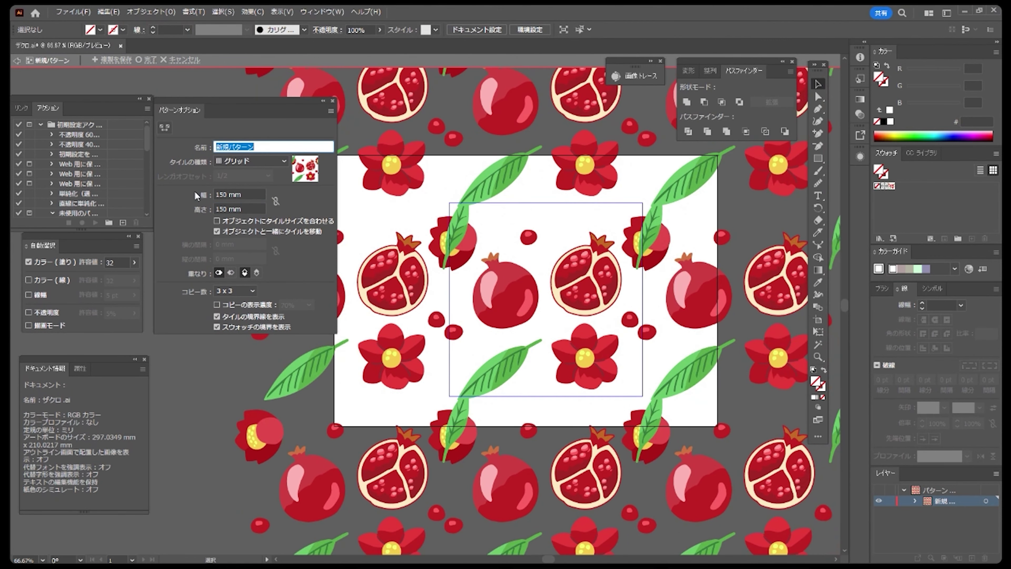
pyautogui.press('Return')
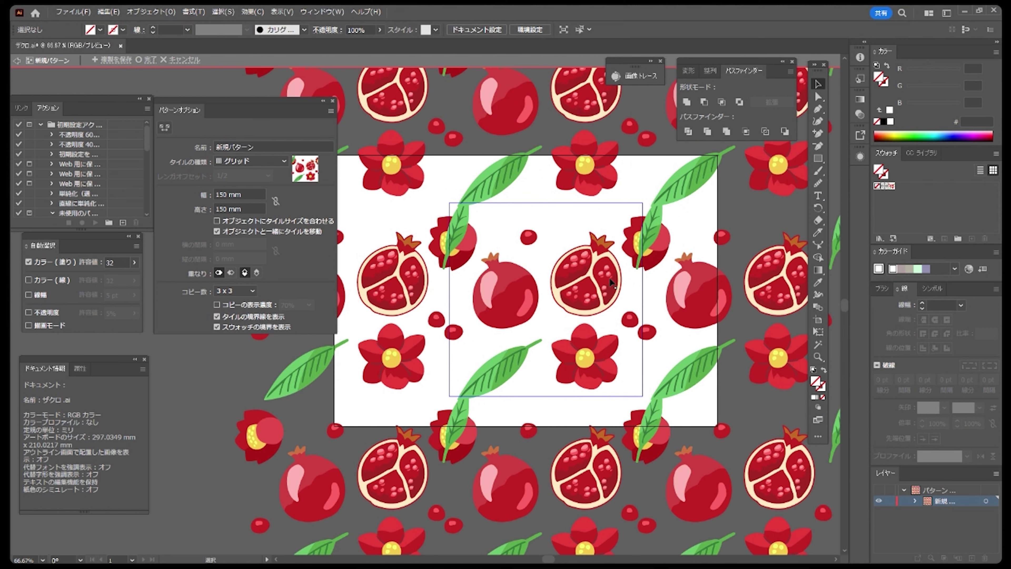
# Reposition the large leaf, flower bud and cut pomegranate in the tile, and move the small leaf and a seed beside the cut fruit.
pyautogui.moveTo(499, 371); pyautogui.dragTo(514, 349)
pyautogui.moveTo(450, 233); pyautogui.dragTo(489, 222)
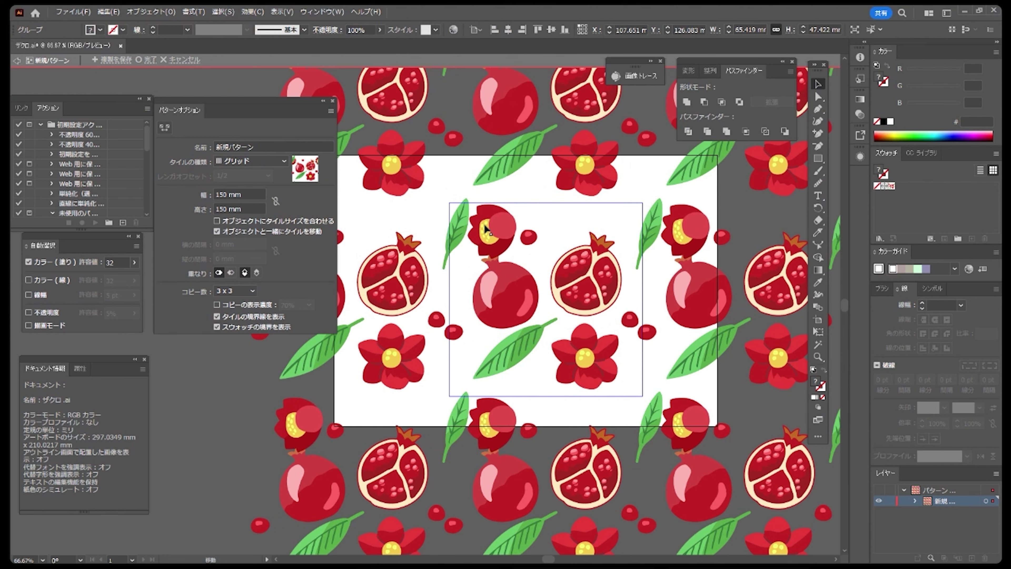
pyautogui.moveTo(583, 279); pyautogui.dragTo(578, 259)
pyautogui.moveTo(643, 249); pyautogui.dragTo(616, 299)
pyautogui.moveTo(629, 322); pyautogui.dragTo(573, 309)
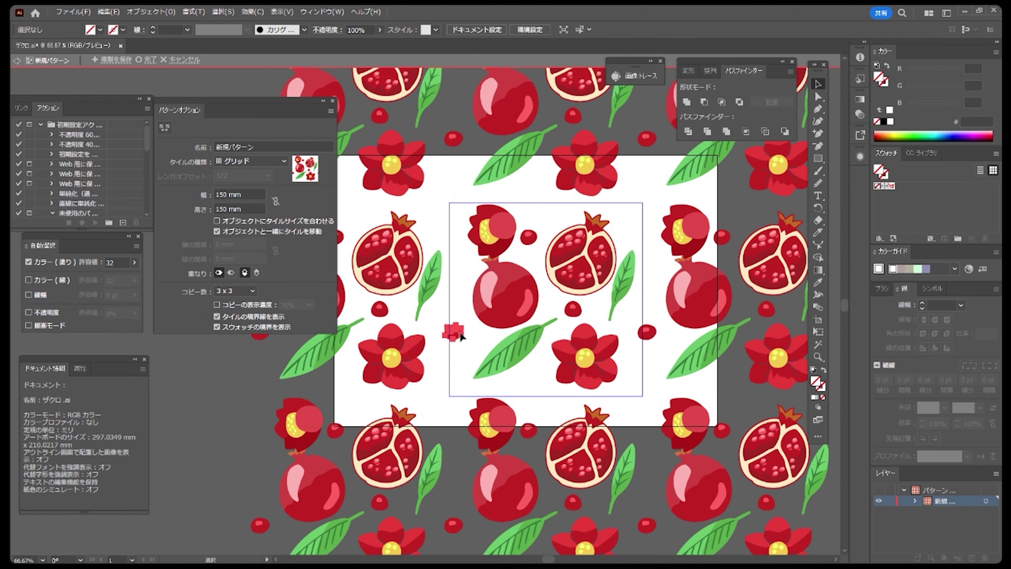
# Move the whole pomegranate, the seed at its lower left and the large leaf slightly down to even out the spacing.
pyautogui.moveTo(453, 331); pyautogui.dragTo(467, 355)
pyautogui.click(511, 399)
pyautogui.moveTo(522, 303); pyautogui.dragTo(514, 320)
pyautogui.moveTo(514, 343); pyautogui.dragTo(519, 362)
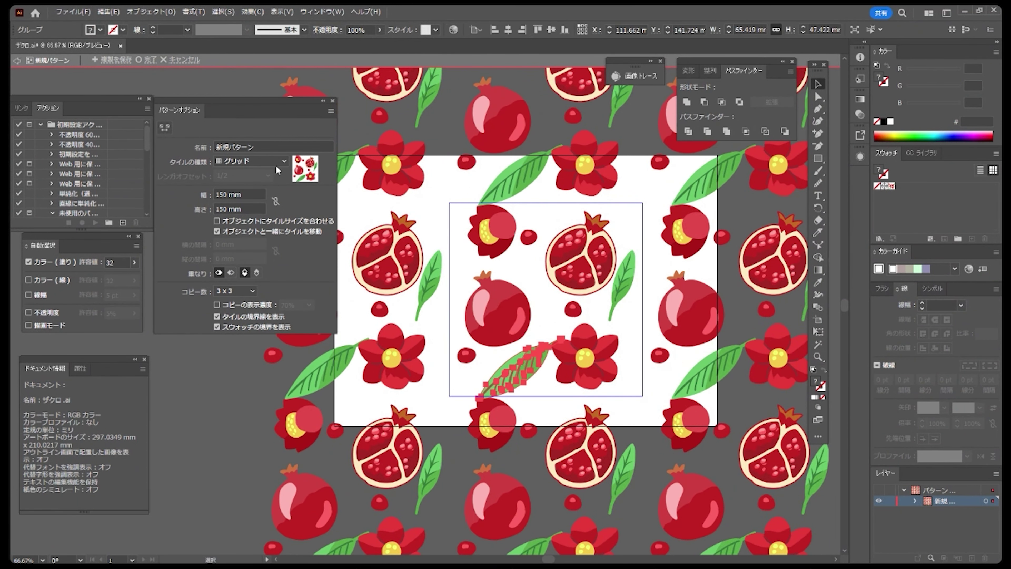
# Show the pattern preview as 9 x 9 copies.
pyautogui.click(253, 290)
pyautogui.click(233, 348)
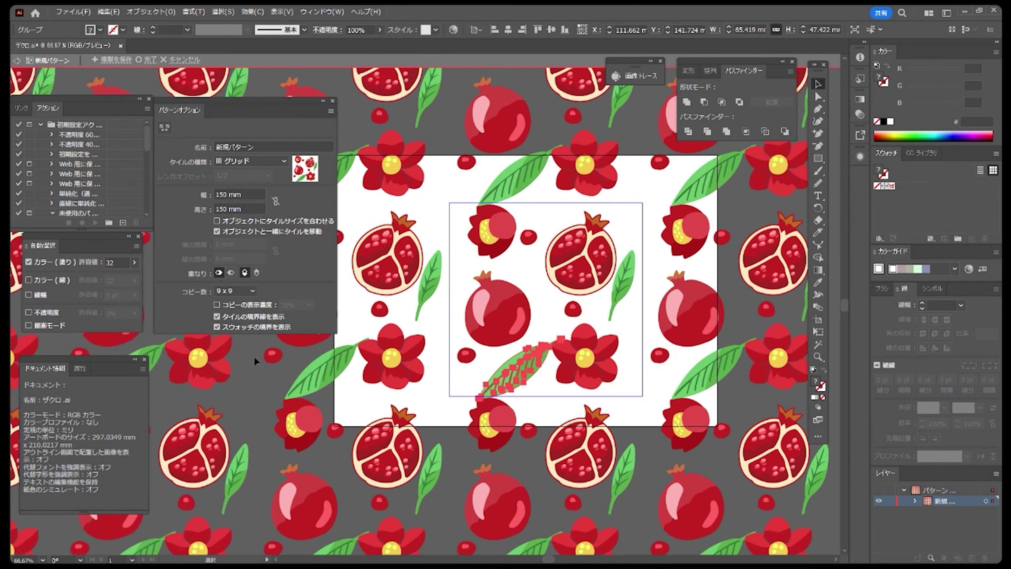
pyautogui.hotkey('ctrl', '-')
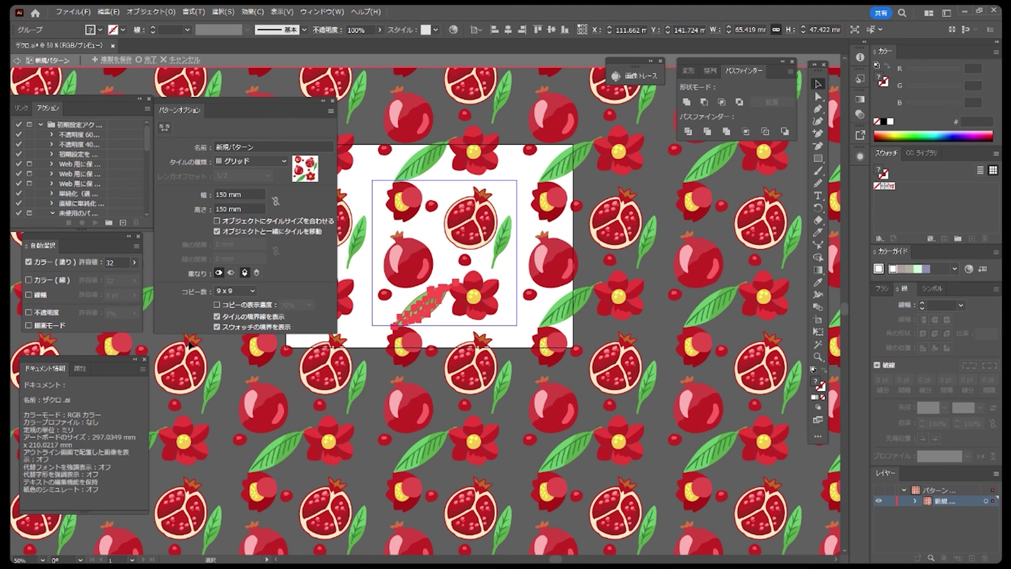
pyautogui.moveTo(592, 357); pyautogui.dragTo(623, 452)
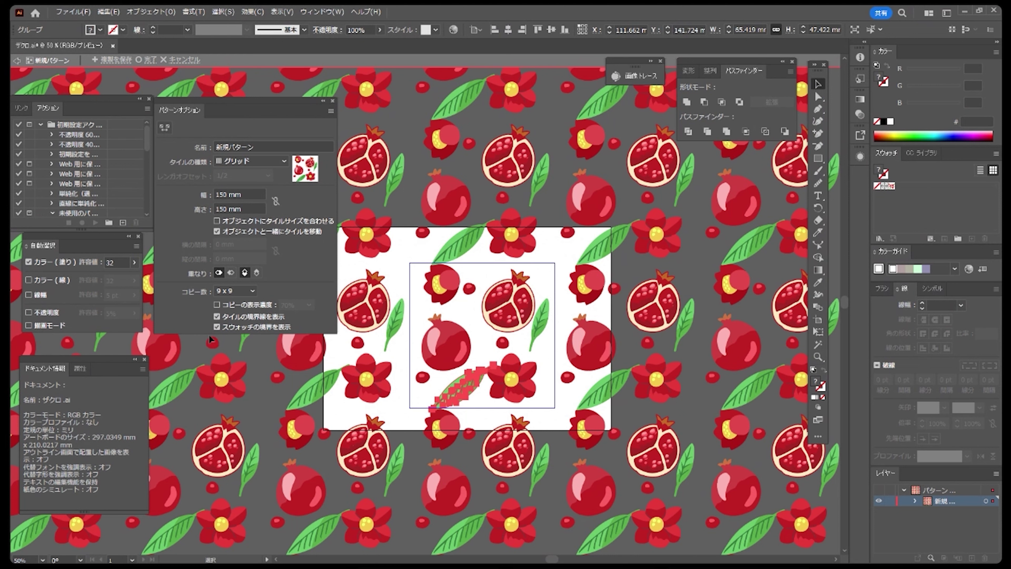
# Hide the tile edge and shift the flower bud slightly left over the whole pomegranate.
pyautogui.click(217, 317)
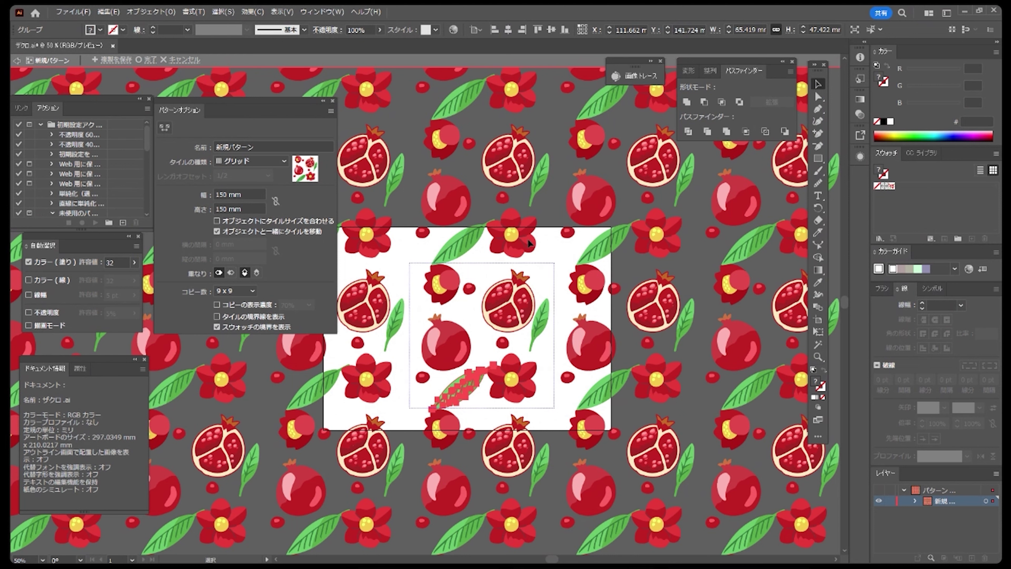
pyautogui.click(437, 289)
pyautogui.moveTo(436, 288); pyautogui.dragTo(426, 289)
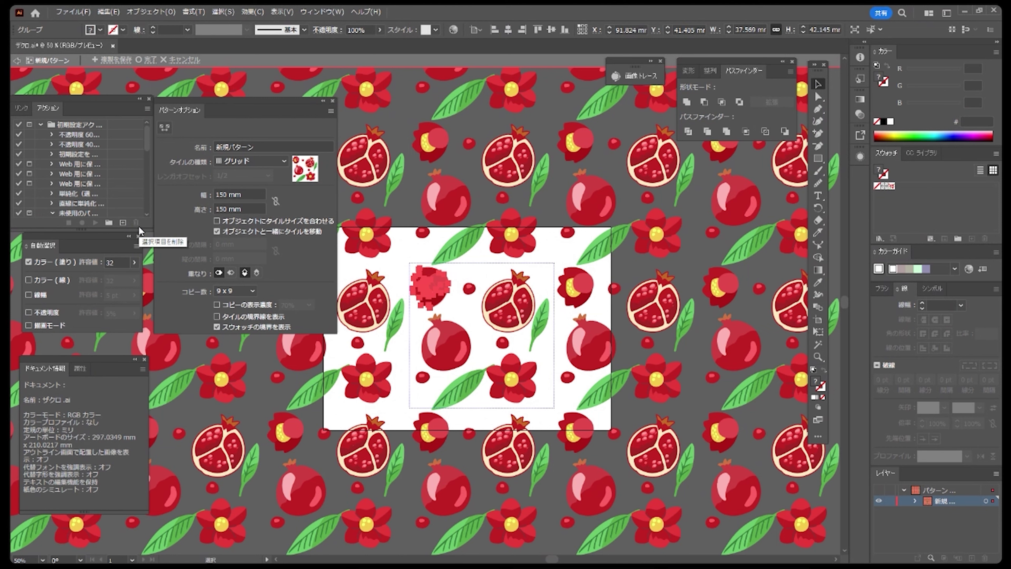
# Change the tile type to Brick by Row (レンガ (横)) and show the tile edge again.
pyautogui.click(281, 160)
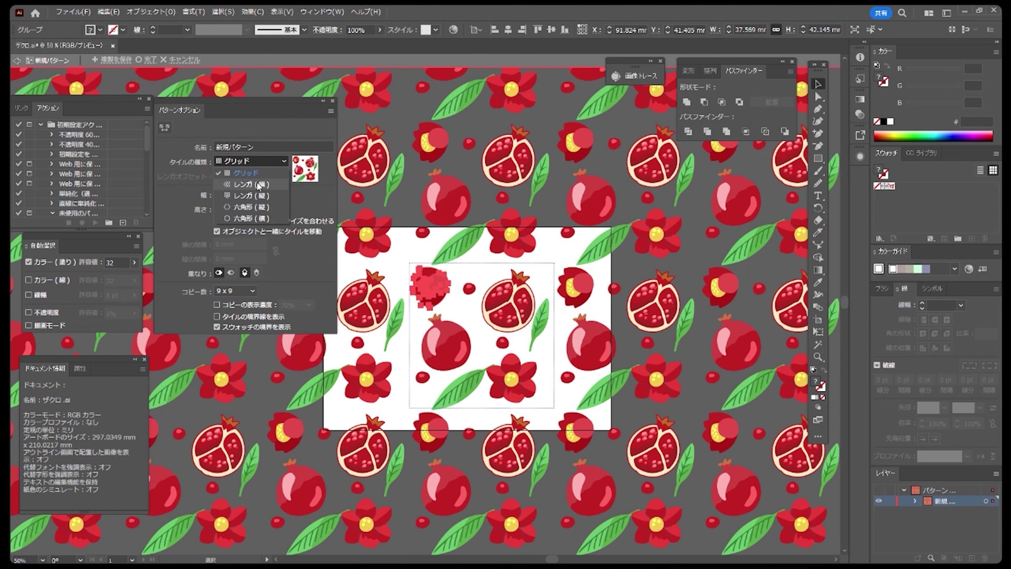
pyautogui.click(256, 184)
pyautogui.click(283, 161)
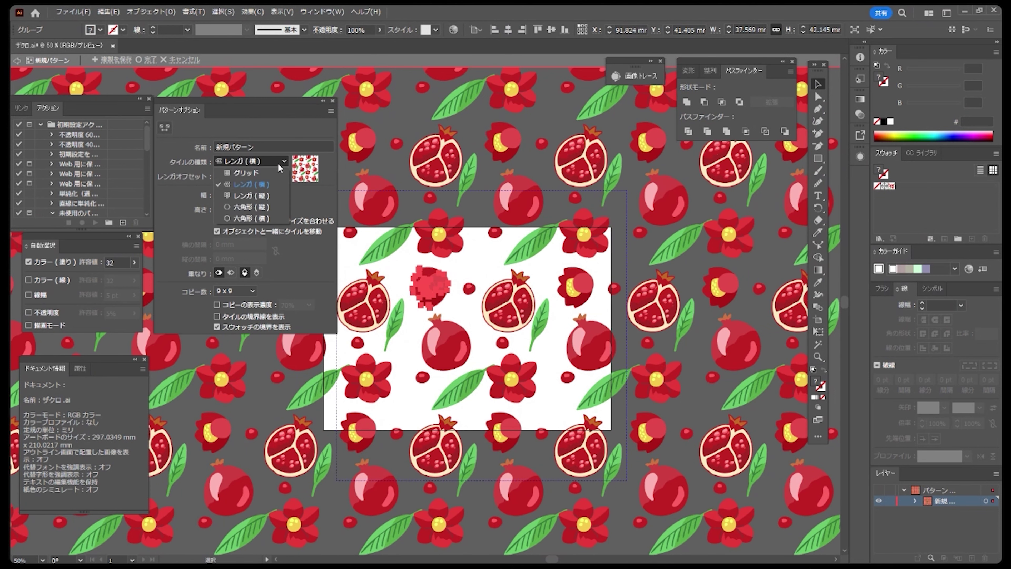
pyautogui.click(217, 317)
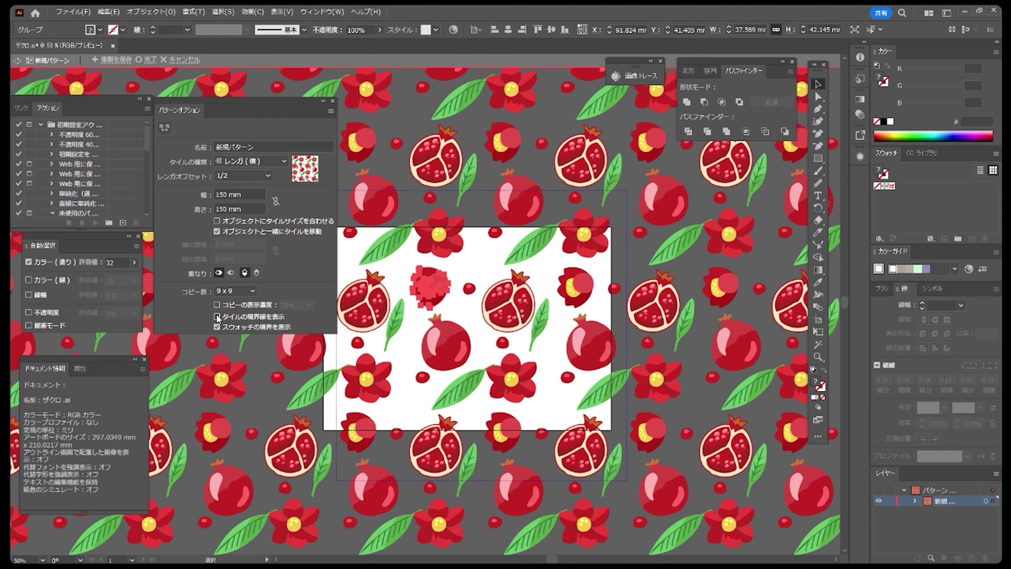
pyautogui.click(217, 316)
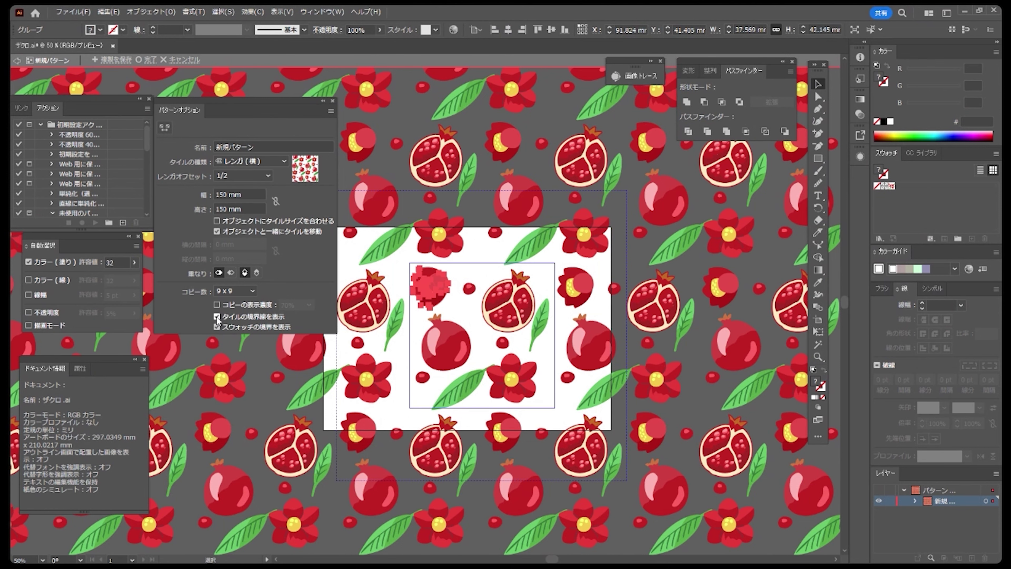
# Change the tile type to Hex by Column (六角形 (縦)).
pyautogui.click(272, 161)
pyautogui.click(266, 203)
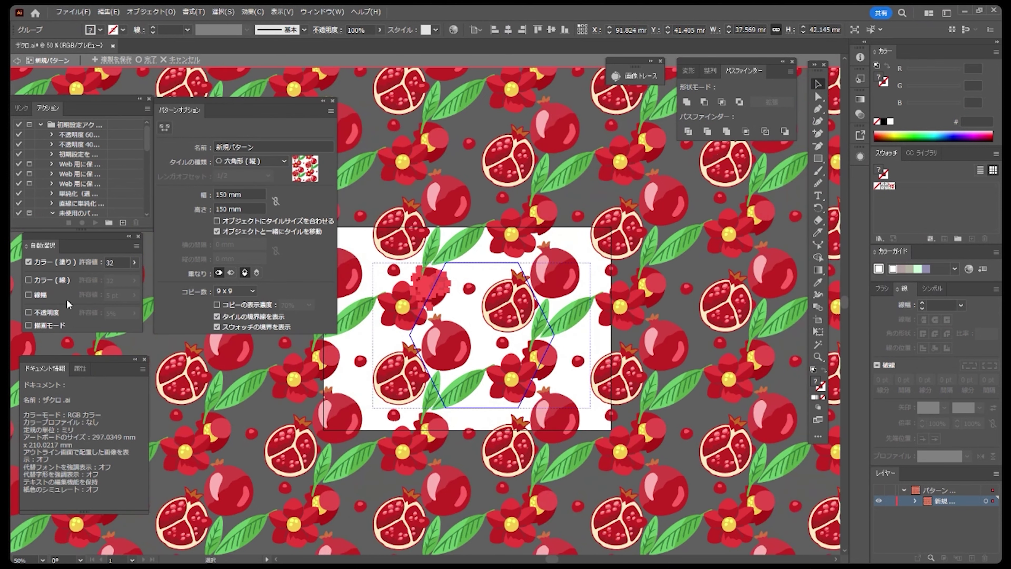
# Try the Hex by Row (六角形 (横)) tile type and set the tile type back to Grid (グリッド).
pyautogui.click(264, 159)
pyautogui.click(234, 218)
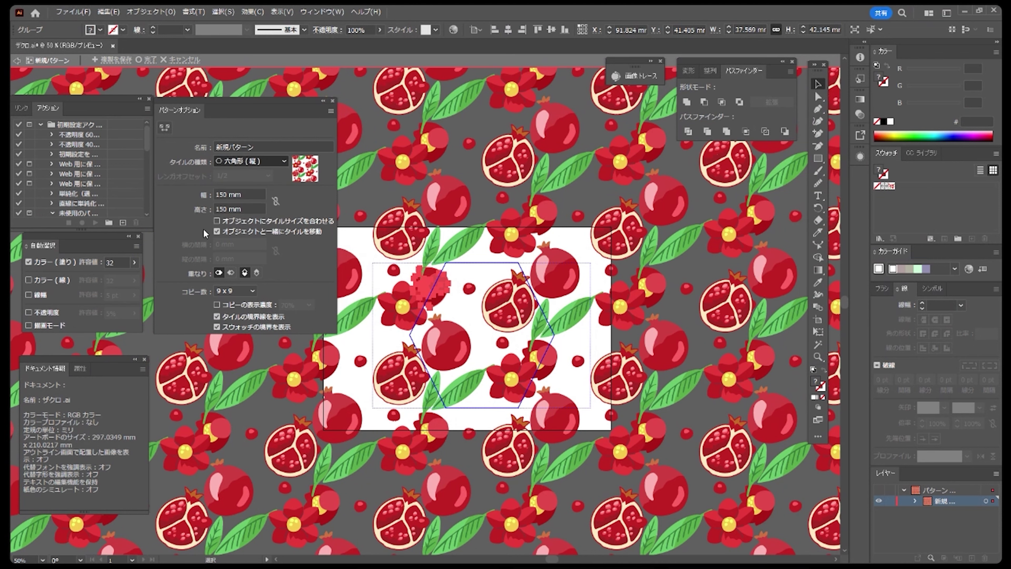
pyautogui.click(276, 161)
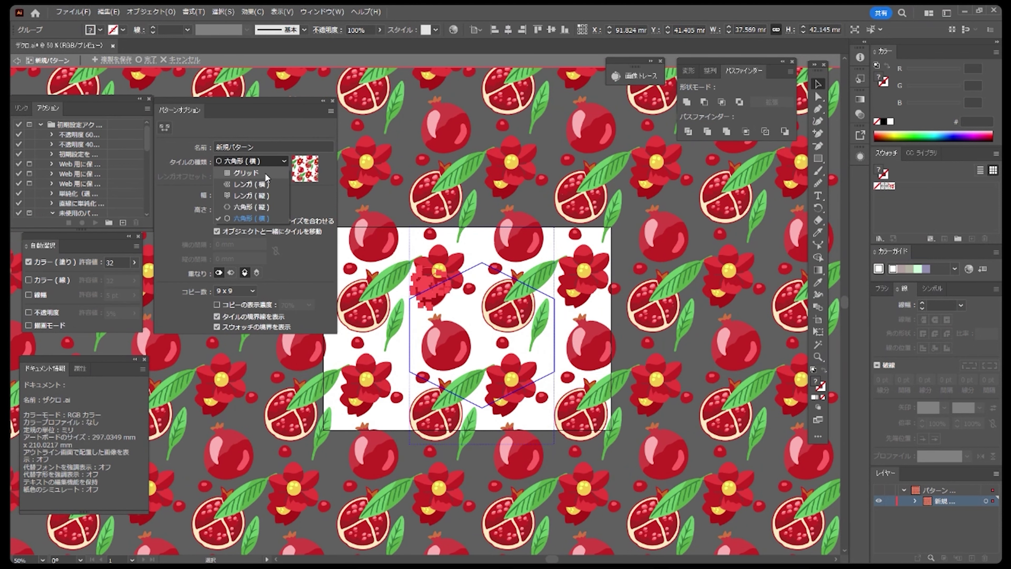
pyautogui.click(265, 174)
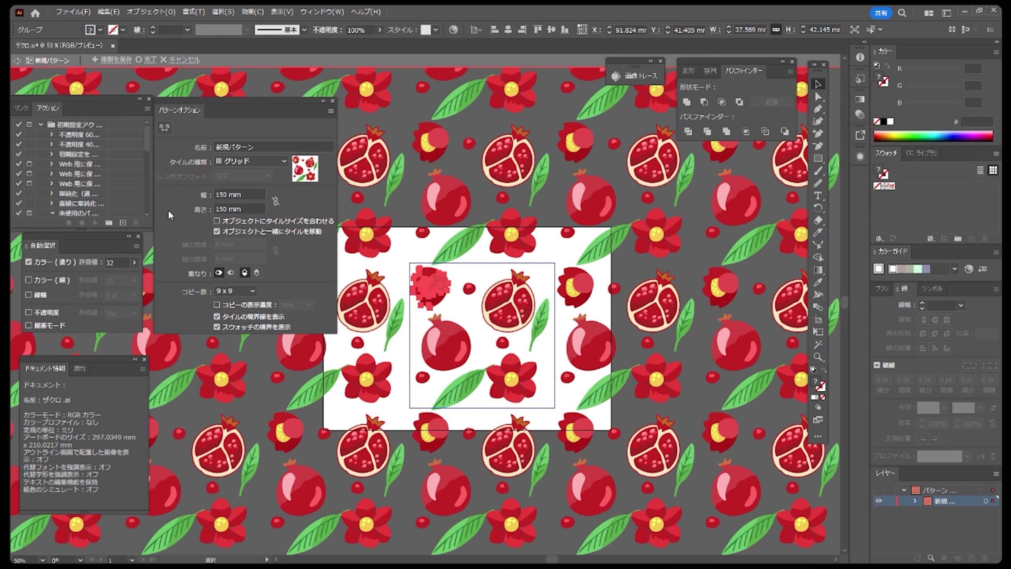
# Even out the tile's spacing: bud slightly down, cut pomegranate up, whole pomegranate right, open flower up and right, large leaf left.
pyautogui.click(547, 378)
pyautogui.moveTo(432, 286); pyautogui.dragTo(440, 290)
pyautogui.moveTo(517, 313); pyautogui.dragTo(518, 302)
pyautogui.moveTo(458, 351); pyautogui.dragTo(467, 353)
pyautogui.moveTo(520, 383); pyautogui.dragTo(526, 381)
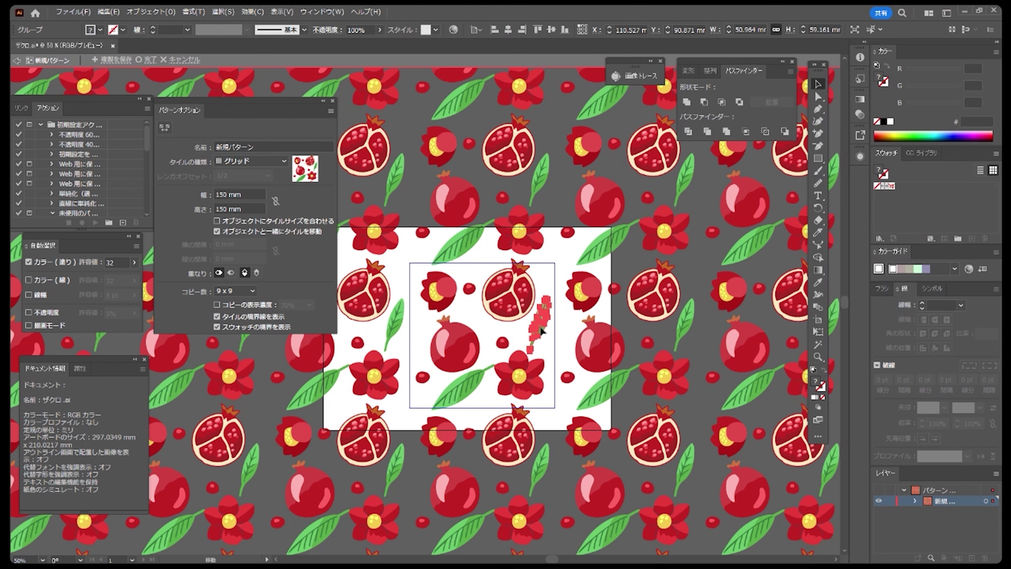
pyautogui.moveTo(461, 394); pyautogui.dragTo(424, 367)
pyautogui.moveTo(437, 290); pyautogui.dragTo(429, 295)
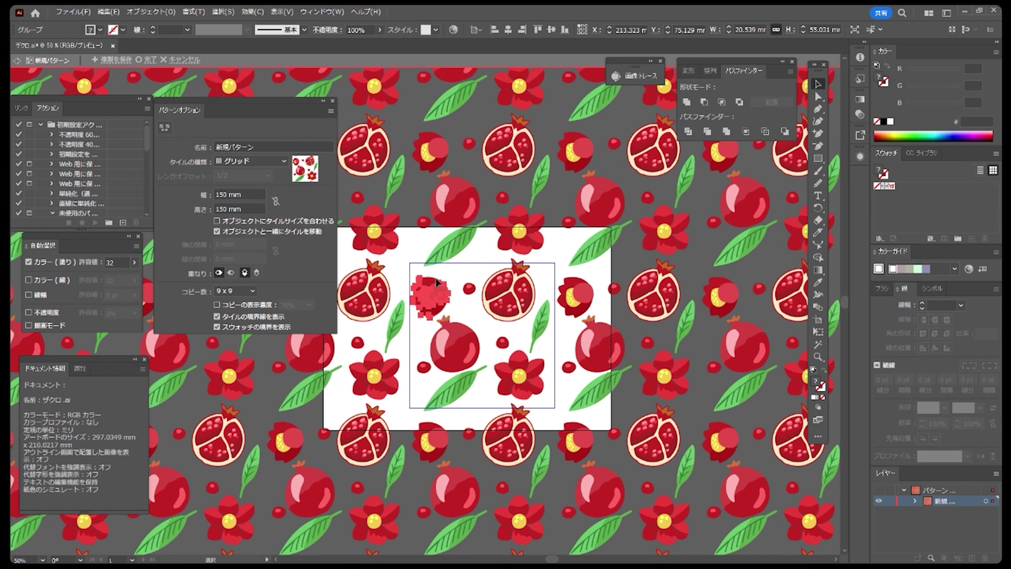
# Collapse the pattern options and move the open flower slightly down and right and the large leaf down across the tile's lower edge.
pyautogui.moveTo(287, 99); pyautogui.dragTo(272, 82)
pyautogui.click(312, 71)
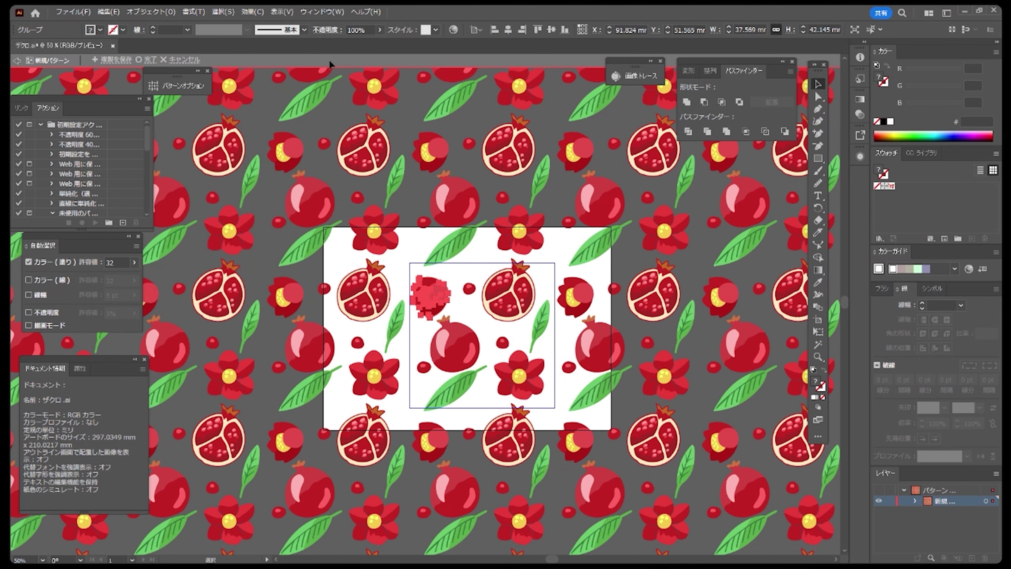
pyautogui.moveTo(524, 381); pyautogui.dragTo(529, 387)
pyautogui.moveTo(457, 383); pyautogui.dragTo(462, 393)
pyautogui.click(460, 384)
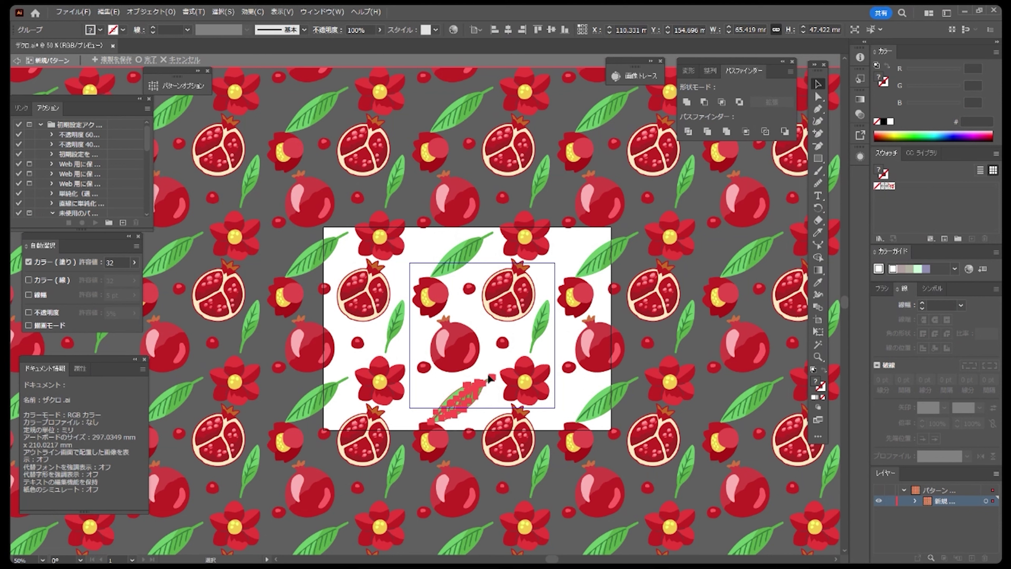
# Shift the seeds, whole pomegranate, flower bud, cut pomegranate and small leaf slightly downward to balance the tile.
pyautogui.moveTo(422, 369); pyautogui.dragTo(421, 381)
pyautogui.moveTo(452, 344); pyautogui.dragTo(453, 351)
pyautogui.moveTo(430, 295); pyautogui.dragTo(434, 306)
pyautogui.moveTo(524, 310); pyautogui.dragTo(521, 316)
pyautogui.moveTo(538, 327); pyautogui.dragTo(539, 328)
pyautogui.moveTo(469, 289); pyautogui.dragTo(468, 293)
pyautogui.click(461, 250)
# Move the whole pomegranate slightly right and the large leaf slightly down and left in the tile.
pyautogui.hotkey('ctrl', '-')
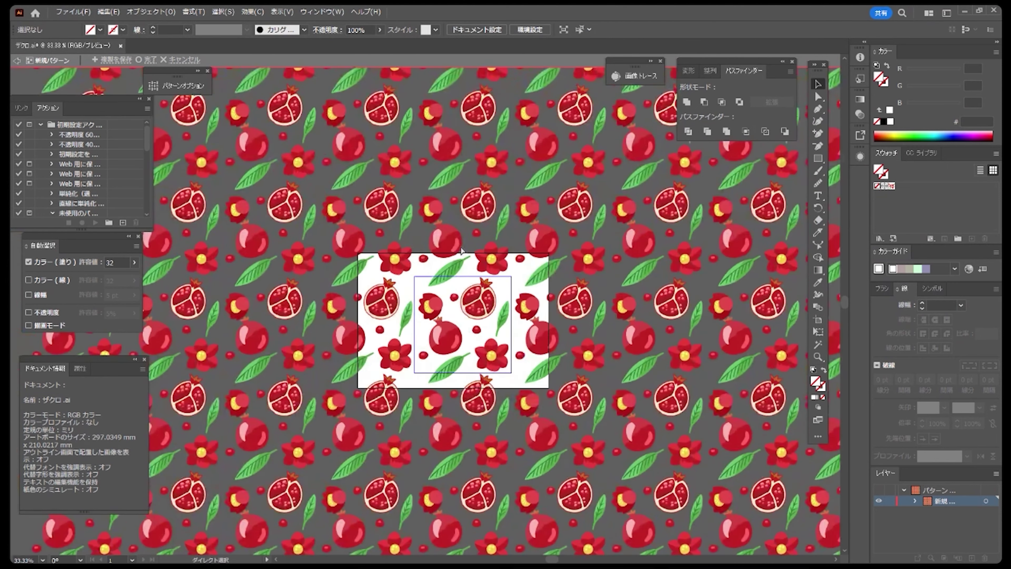
pyautogui.hotkey('ctrl', '-')
pyautogui.hotkey('ctrl', '+')
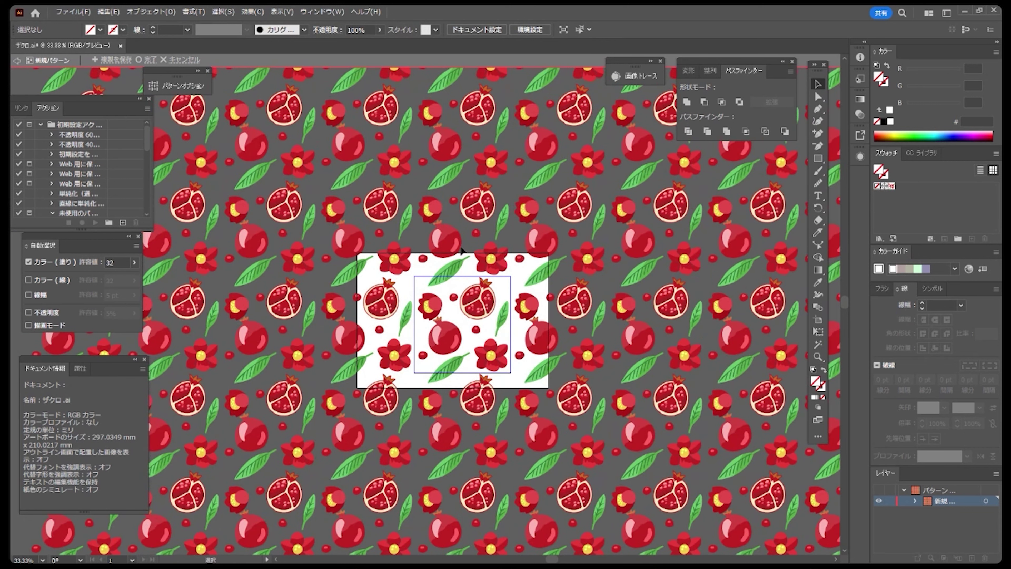
pyautogui.moveTo(442, 338); pyautogui.dragTo(504, 321)
pyautogui.click(451, 293)
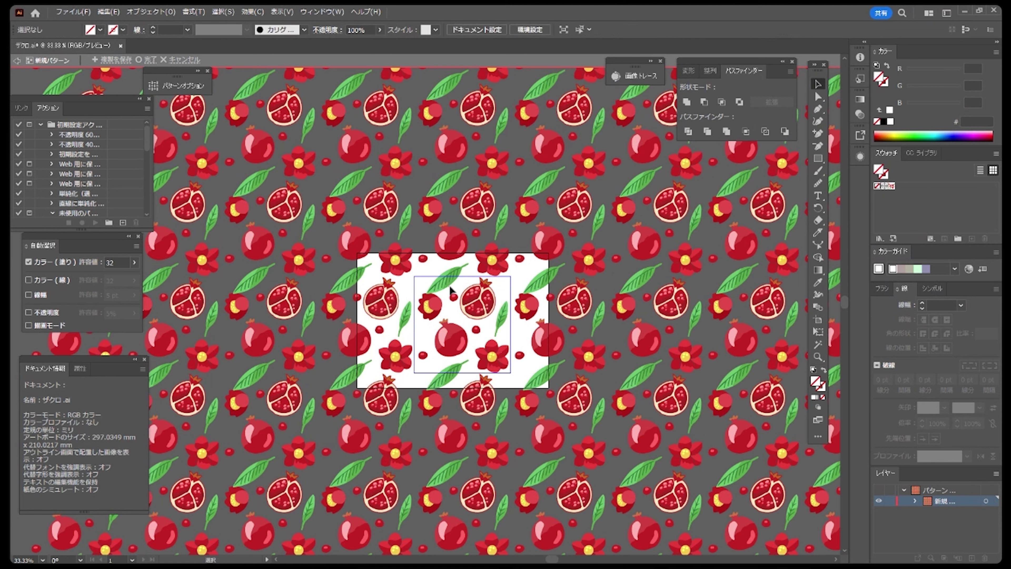
pyautogui.click(450, 382)
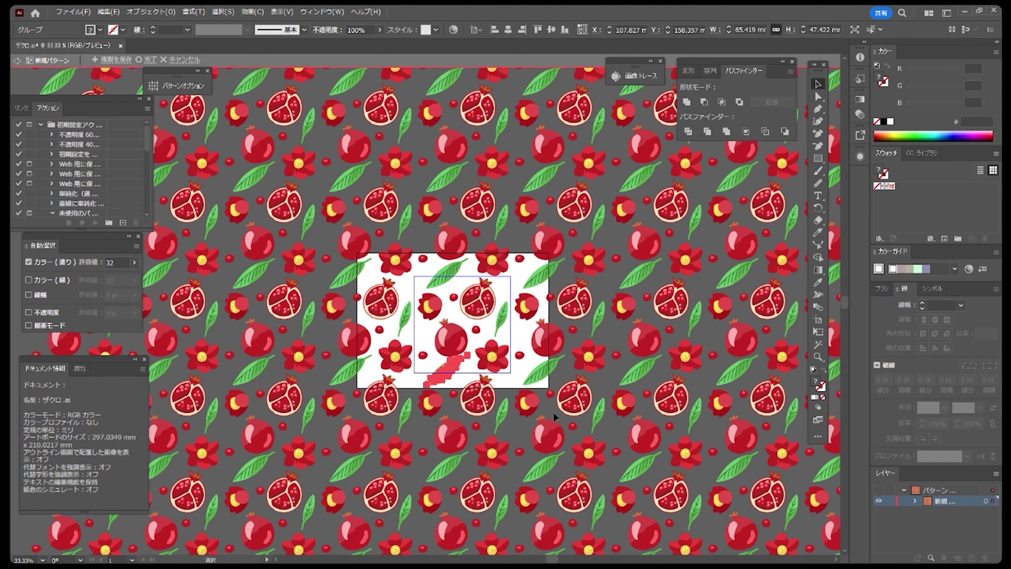
pyautogui.click(518, 376)
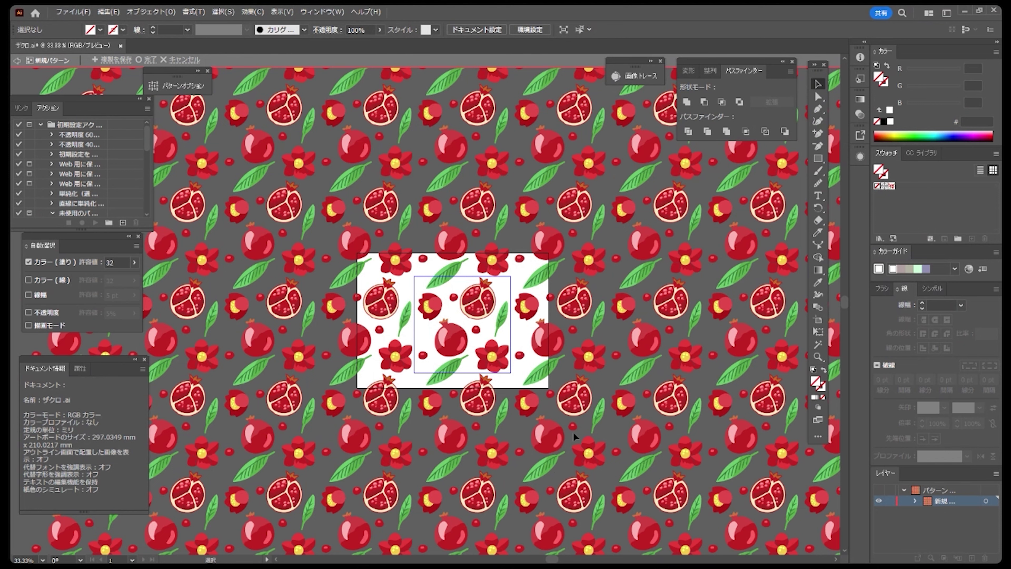
# Make small position adjustments to the flower bud, whole pomegranate, large leaf and small leaf in the tile.
pyautogui.hotkey('ctrl', '-')
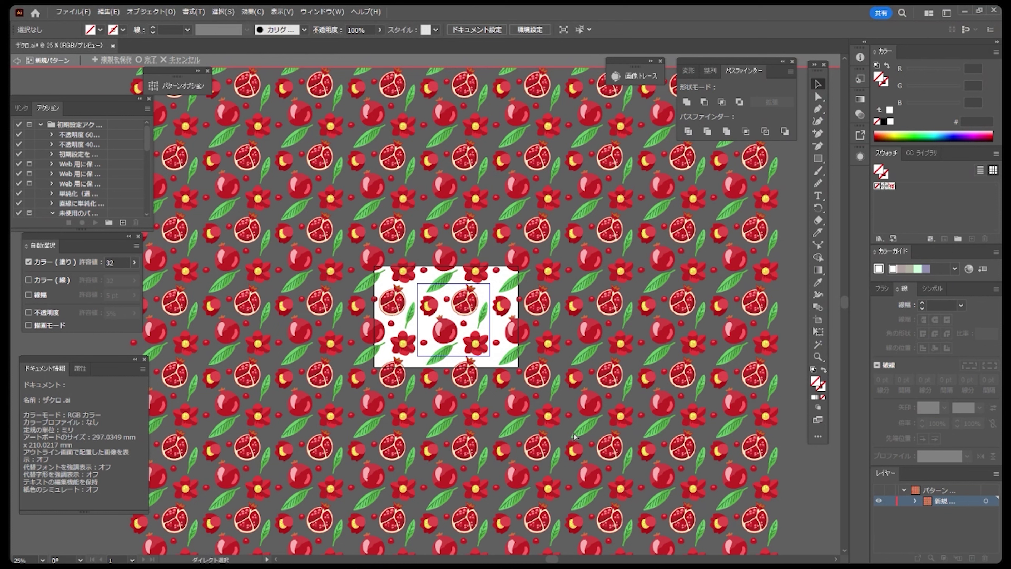
pyautogui.click(433, 313)
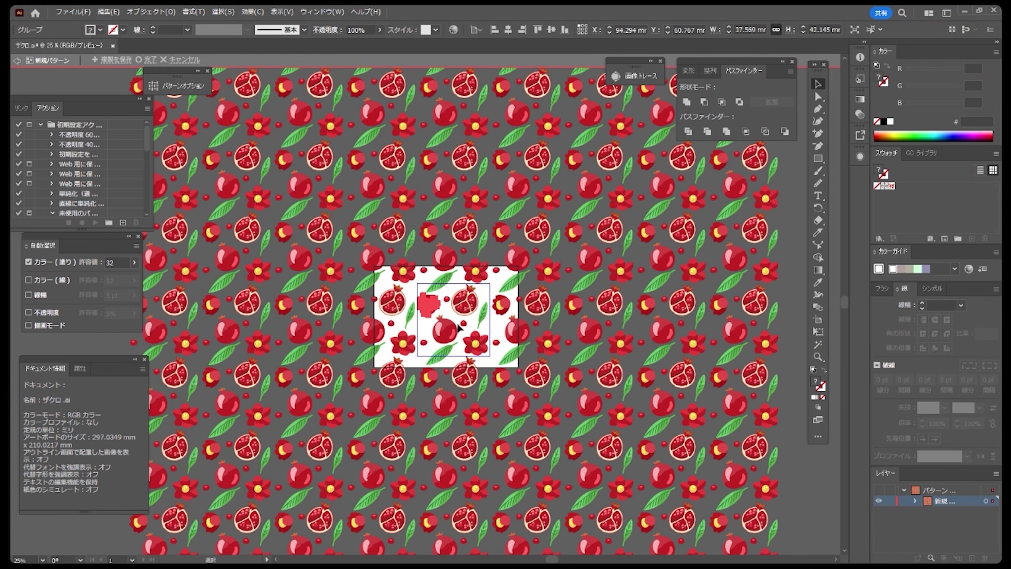
pyautogui.click(448, 336)
pyautogui.click(439, 358)
pyautogui.click(482, 317)
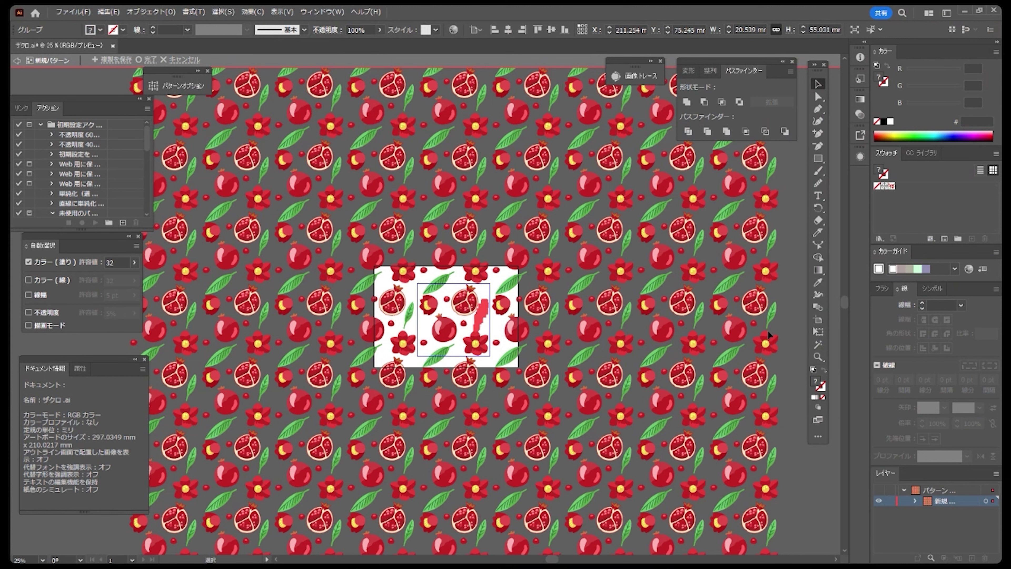
# Rotate the small leaf slightly clockwise with Free Transform.
pyautogui.click(818, 332)
pyautogui.moveTo(493, 297); pyautogui.dragTo(499, 308)
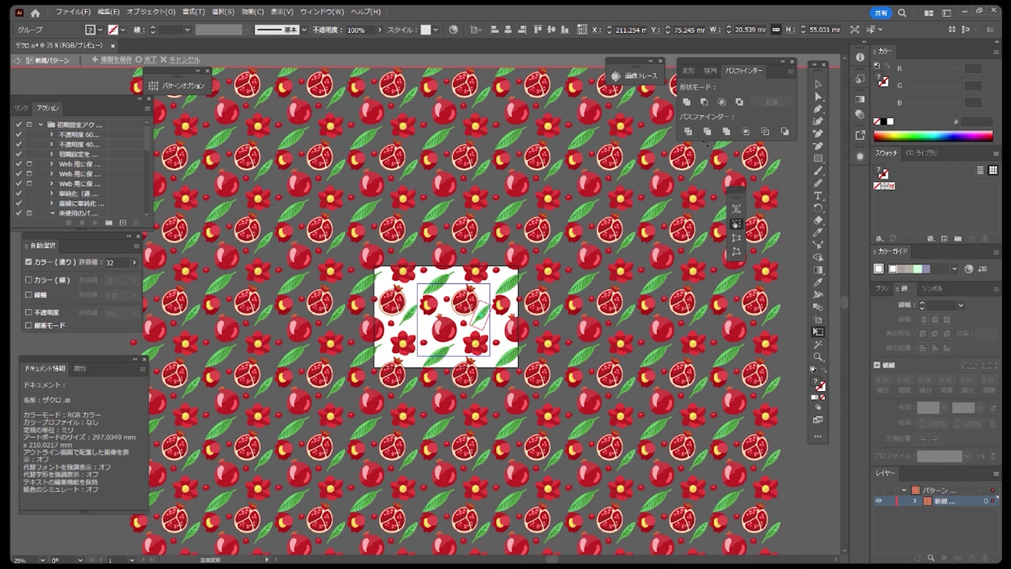
pyautogui.press('v')
# Readjust the flower bud and whole pomegranate and move the cut pomegranate slightly up.
pyautogui.moveTo(436, 303); pyautogui.dragTo(450, 336)
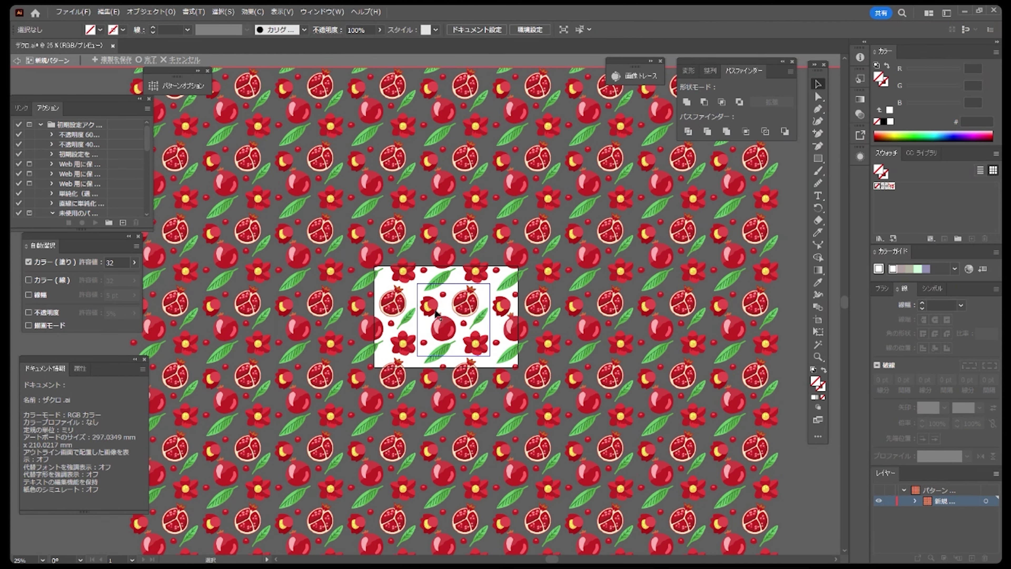
pyautogui.moveTo(431, 308); pyautogui.dragTo(431, 306)
pyautogui.click(431, 308)
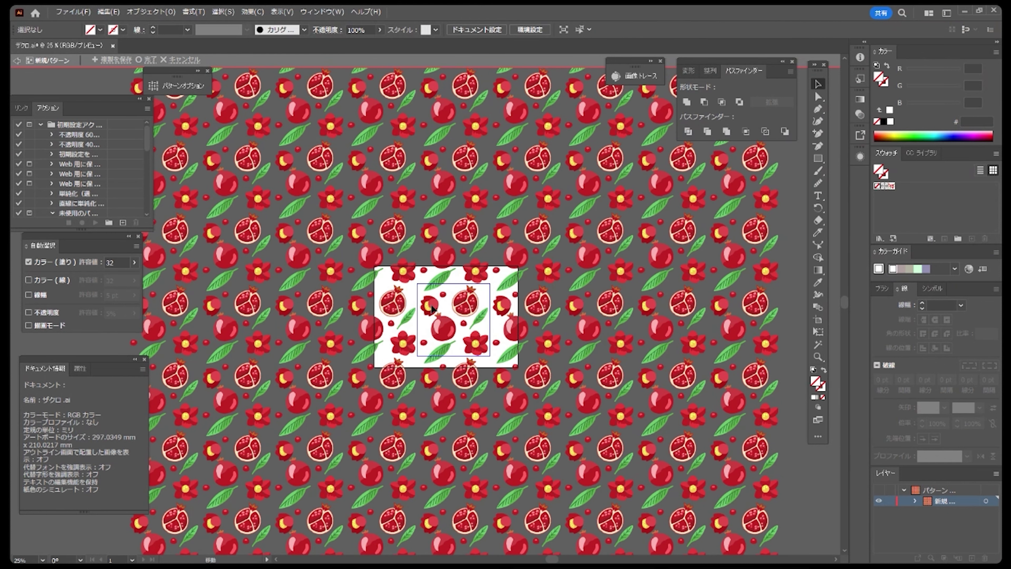
pyautogui.click(462, 314)
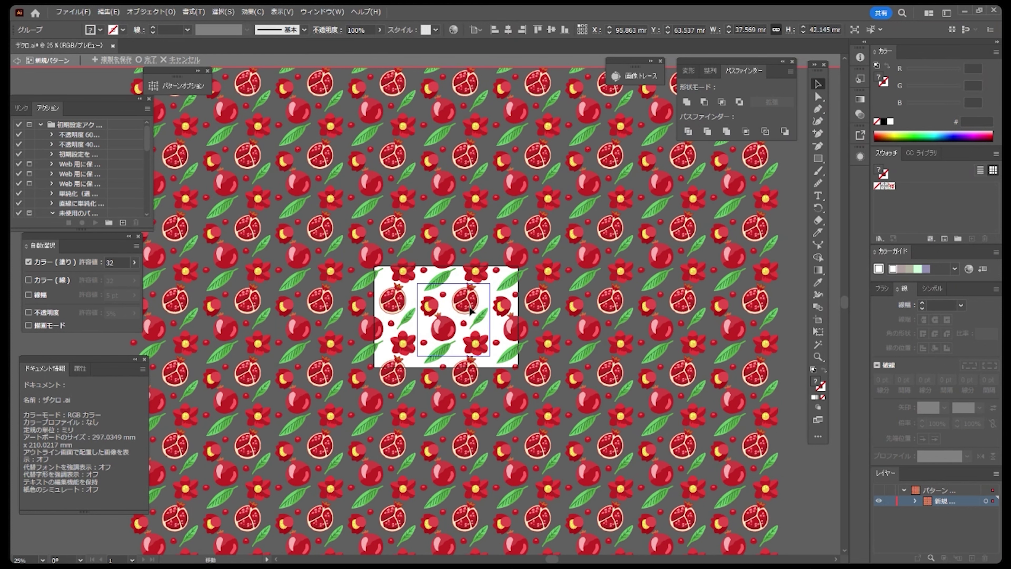
# Try to cover the pattern tile with a white-filled rectangle without a stroke.
pyautogui.click(818, 158)
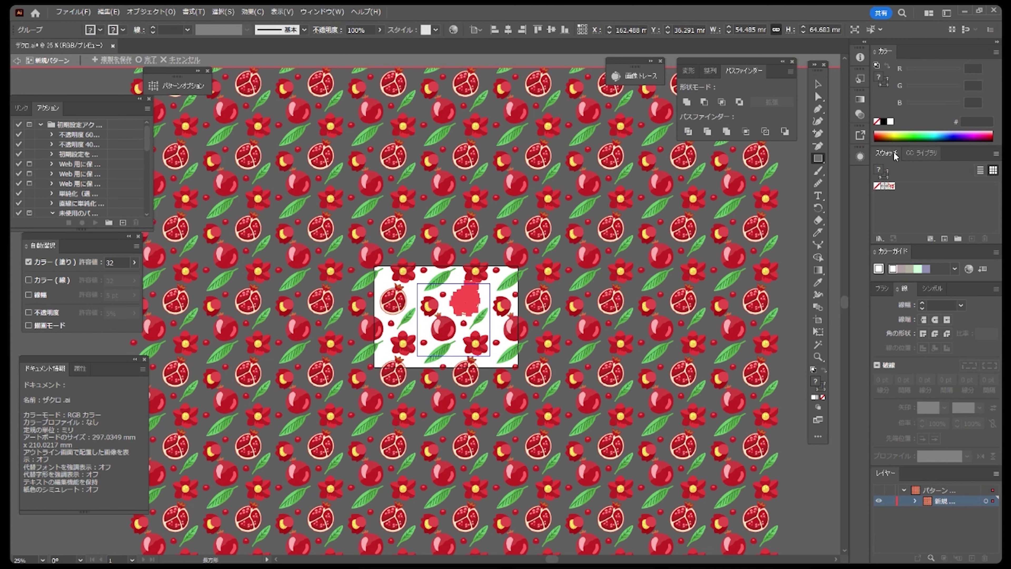
pyautogui.click(533, 346)
pyautogui.click(536, 309)
pyautogui.click(818, 84)
pyautogui.click(640, 354)
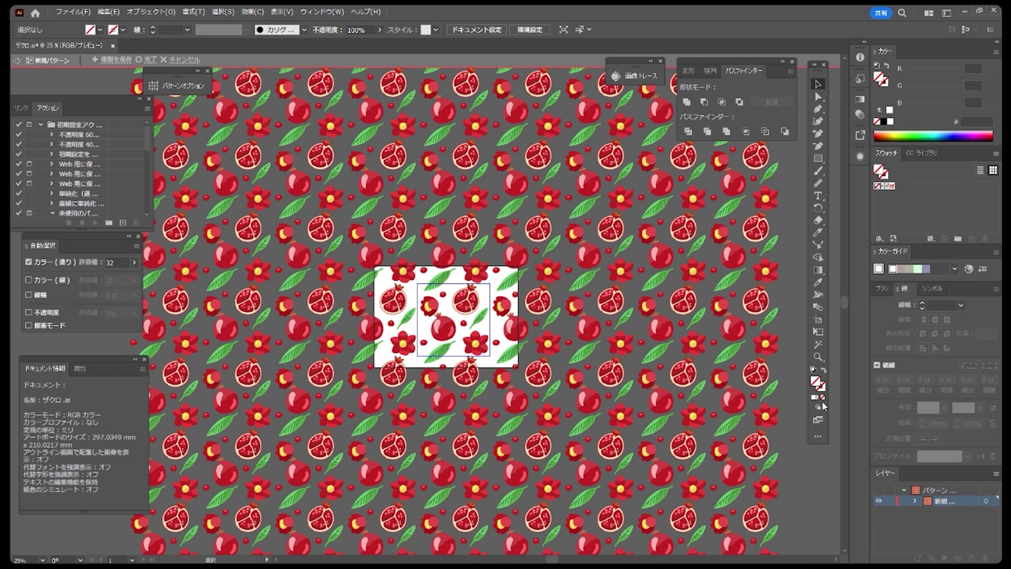
pyautogui.click(889, 109)
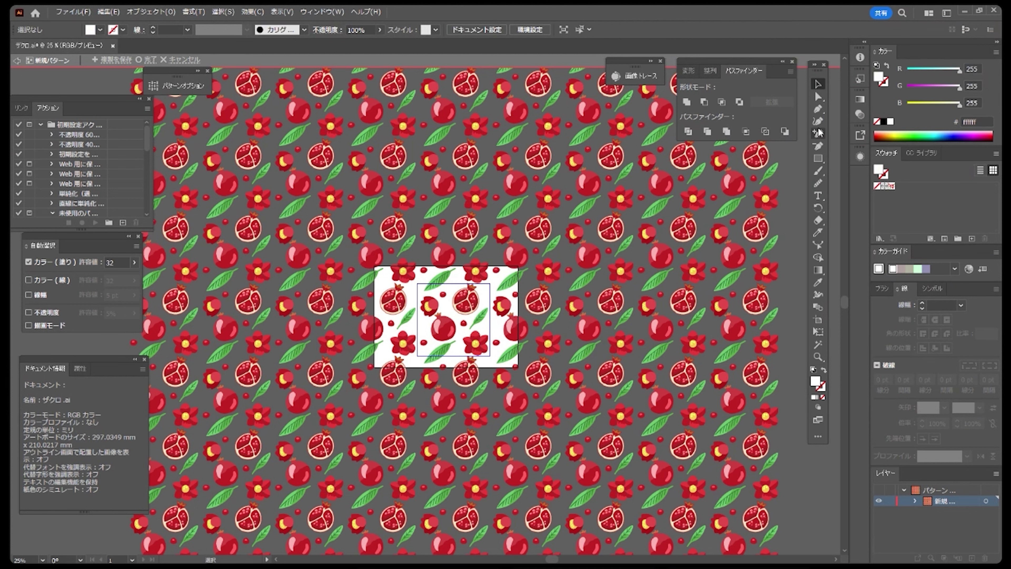
pyautogui.click(818, 159)
pyautogui.moveTo(393, 265); pyautogui.dragTo(501, 368)
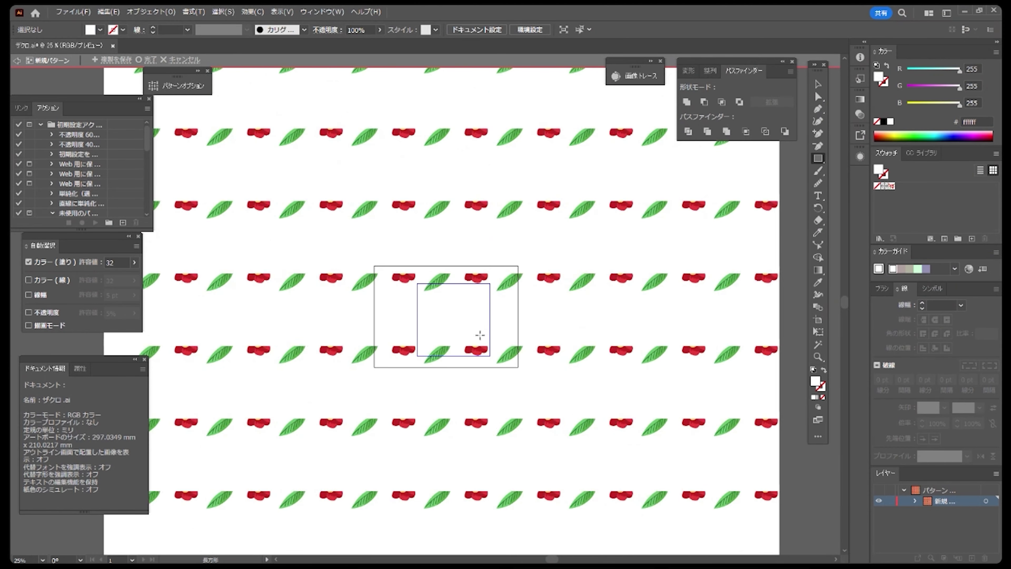
pyautogui.moveTo(469, 325); pyautogui.dragTo(462, 318)
pyautogui.hotkey('ctrl', 'z')
pyautogui.click(818, 84)
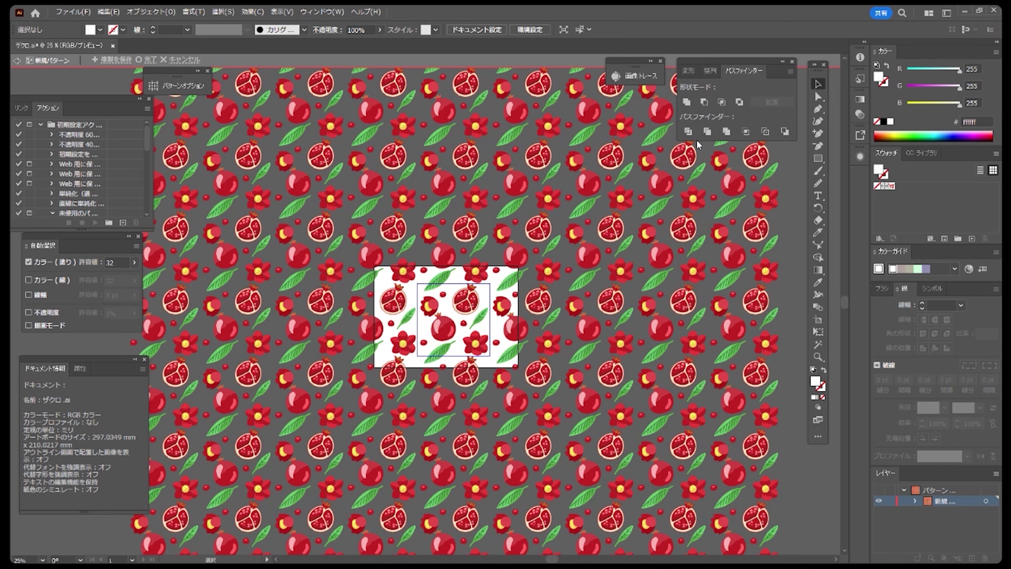
# Shift the cut pomegranate slightly left and the large leaf slightly down and left.
pyautogui.moveTo(437, 317); pyautogui.dragTo(486, 305)
pyautogui.click(427, 314)
pyautogui.moveTo(442, 352); pyautogui.dragTo(439, 356)
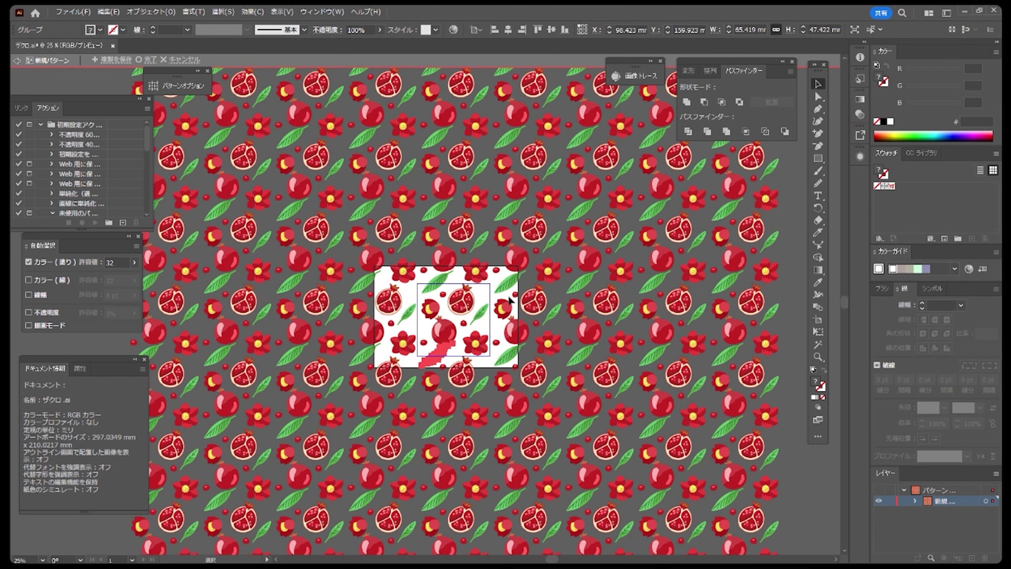
# Duplicate the large leaf and place the copy up and to the left of the original, near the whole pomegranate.
pyautogui.press('a')
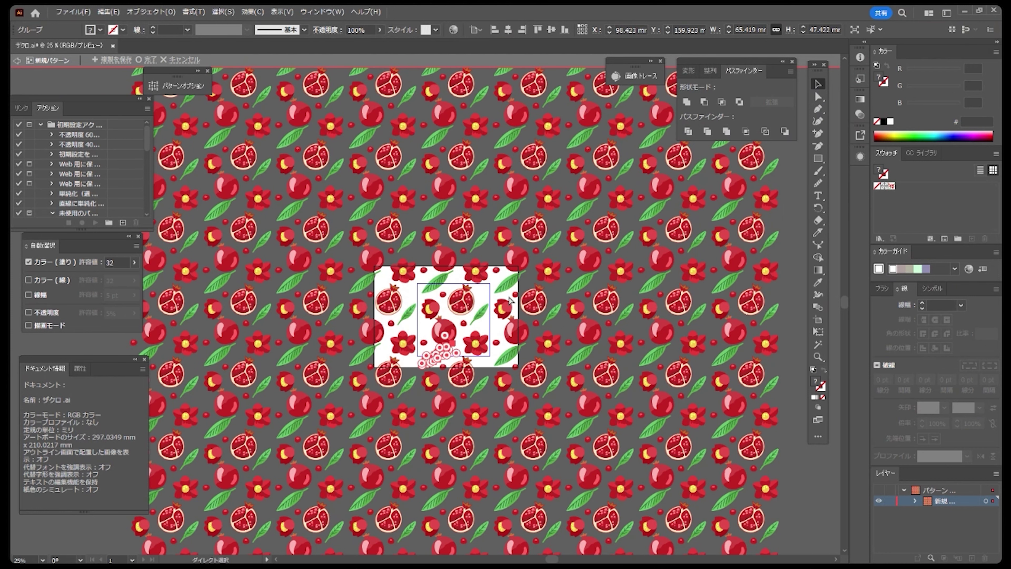
pyautogui.hotkey('ctrl', '1')
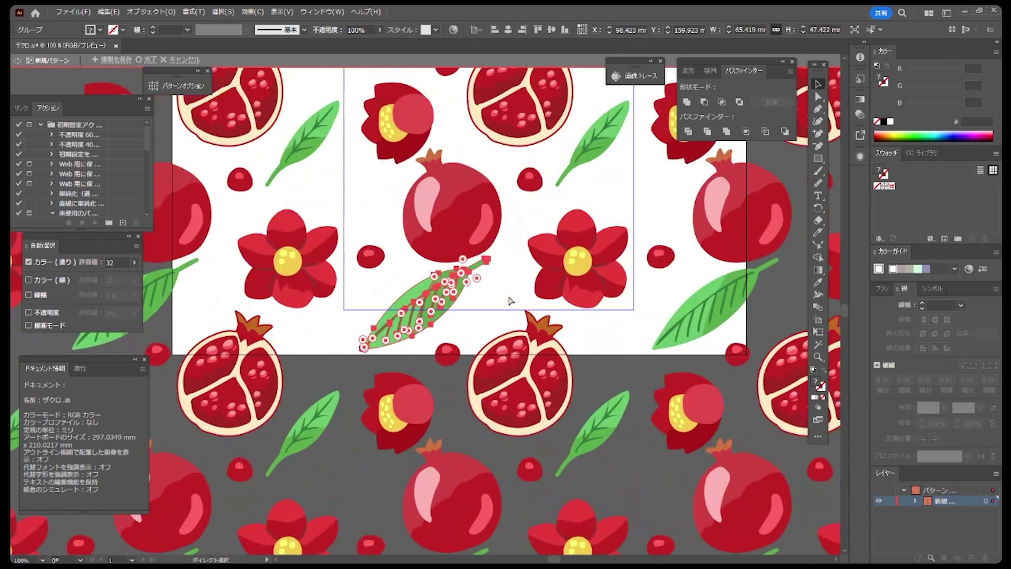
pyautogui.press('space')
pyautogui.moveTo(589, 303); pyautogui.dragTo(580, 413)
pyautogui.moveTo(429, 410); pyautogui.dragTo(365, 383)
pyautogui.click(434, 414)
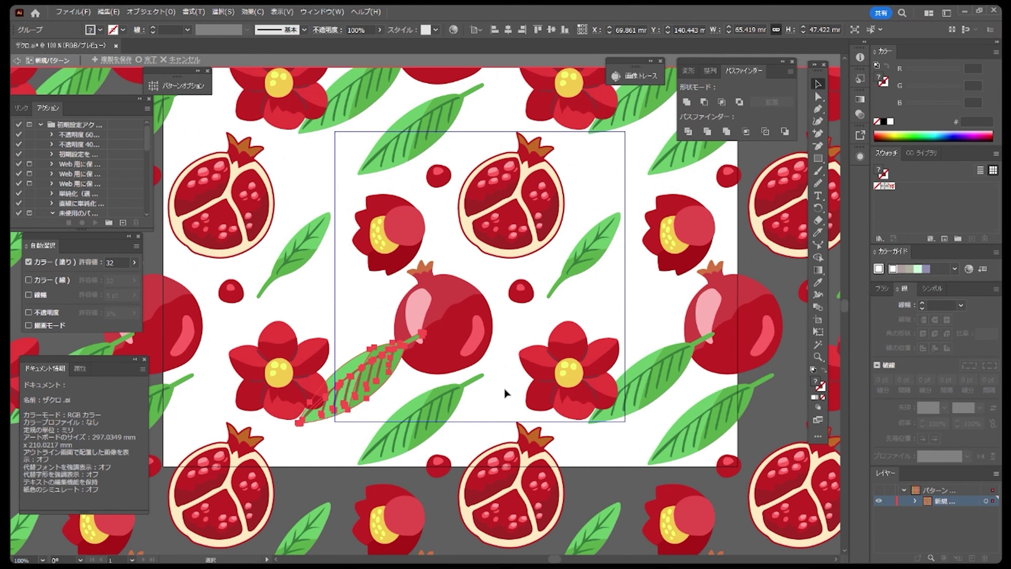
# Move the copied leaf down beside the original large leaf and rotate one of the two leaves slightly.
pyautogui.click(637, 391)
pyautogui.moveTo(370, 379); pyautogui.dragTo(384, 408)
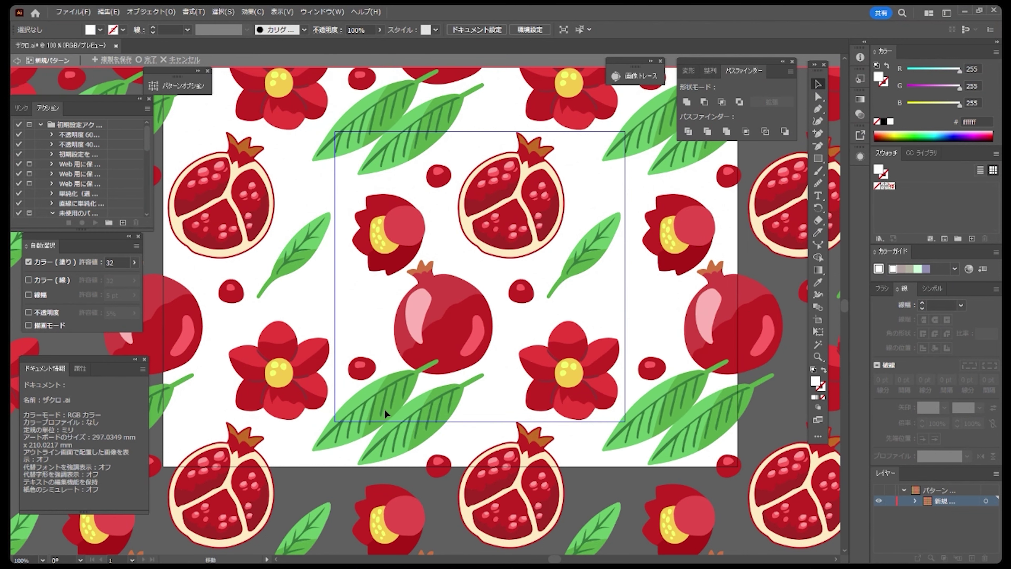
pyautogui.press('r')
pyautogui.moveTo(502, 419)
pyautogui.mouseDown()
pyautogui.moveTo(492, 438)
pyautogui.moveTo(507, 416)
pyautogui.mouseUp()
pyautogui.press('v')
# Overlap the two large leaves below the whole pomegranate and move the open flower slightly up and left.
pyautogui.moveTo(392, 398); pyautogui.dragTo(433, 411)
pyautogui.moveTo(557, 402); pyautogui.dragTo(561, 377)
pyautogui.moveTo(431, 410)
pyautogui.mouseDown()
pyautogui.moveTo(493, 384)
pyautogui.moveTo(408, 383)
pyautogui.moveTo(455, 409)
pyautogui.moveTo(388, 429)
pyautogui.moveTo(369, 420)
pyautogui.moveTo(459, 414)
pyautogui.moveTo(413, 416)
pyautogui.mouseUp()
# Rotate the front large leaf counterclockwise with Free Transform and join its stem to the other leaf's stem.
pyautogui.click(818, 330)
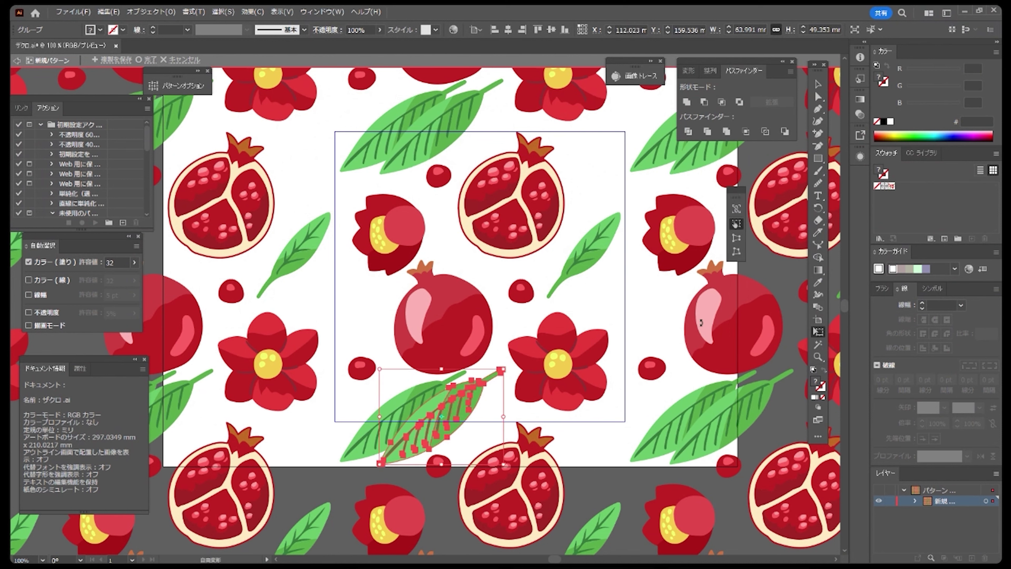
pyautogui.moveTo(501, 367); pyautogui.dragTo(471, 359)
pyautogui.moveTo(441, 417)
pyautogui.mouseDown()
pyautogui.moveTo(433, 421)
pyautogui.moveTo(442, 418)
pyautogui.mouseUp()
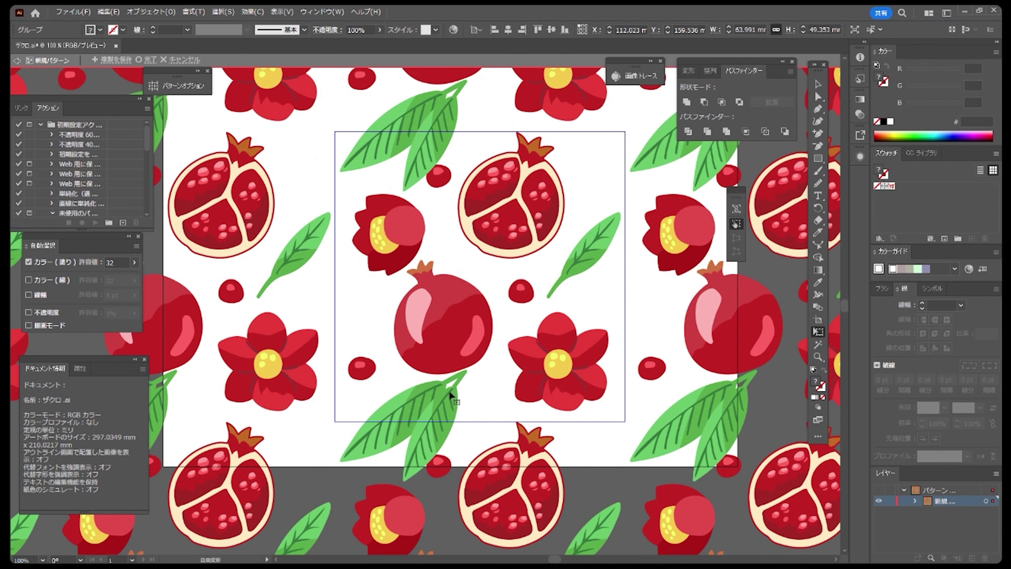
# Move the seed near the leaf pair slightly down and shift the cut pomegranate slightly up and right.
pyautogui.click(819, 83)
pyautogui.moveTo(438, 185); pyautogui.dragTo(438, 195)
pyautogui.hotkey('ctrl', '-')
pyautogui.hotkey('ctrl', '-')
pyautogui.hotkey('ctrl', '-')
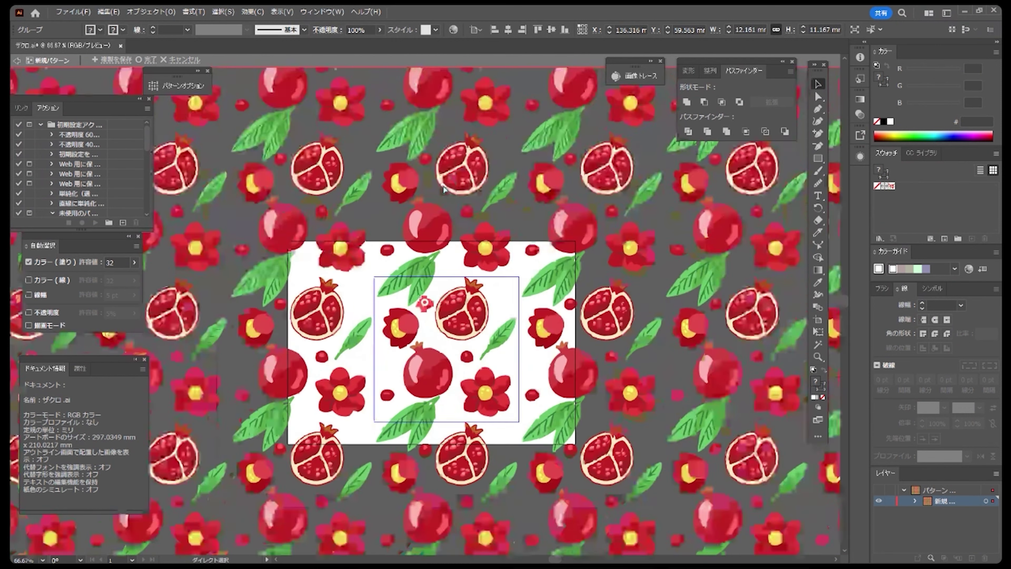
pyautogui.hotkey('ctrl', '+')
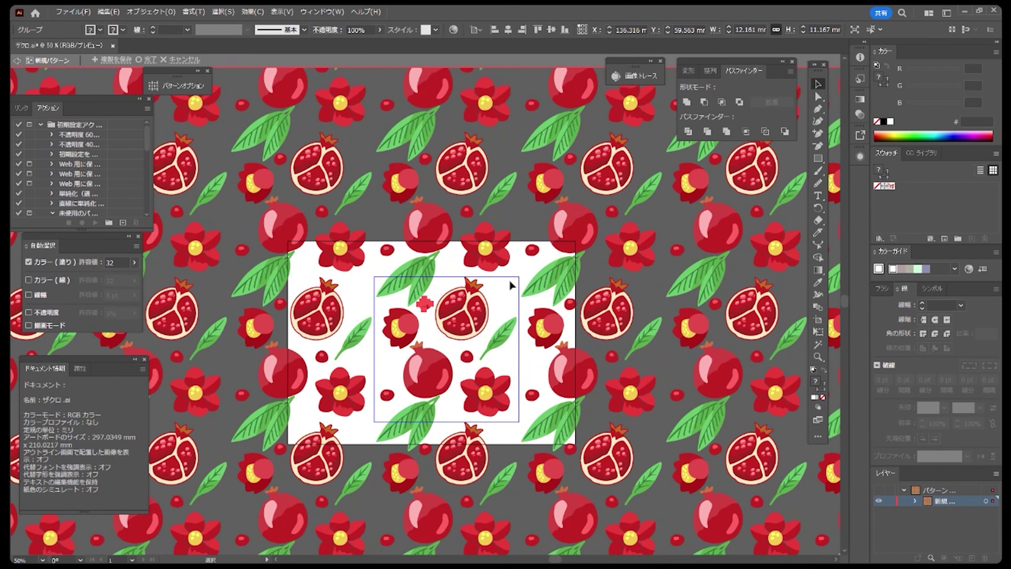
pyautogui.moveTo(469, 330); pyautogui.dragTo(468, 322)
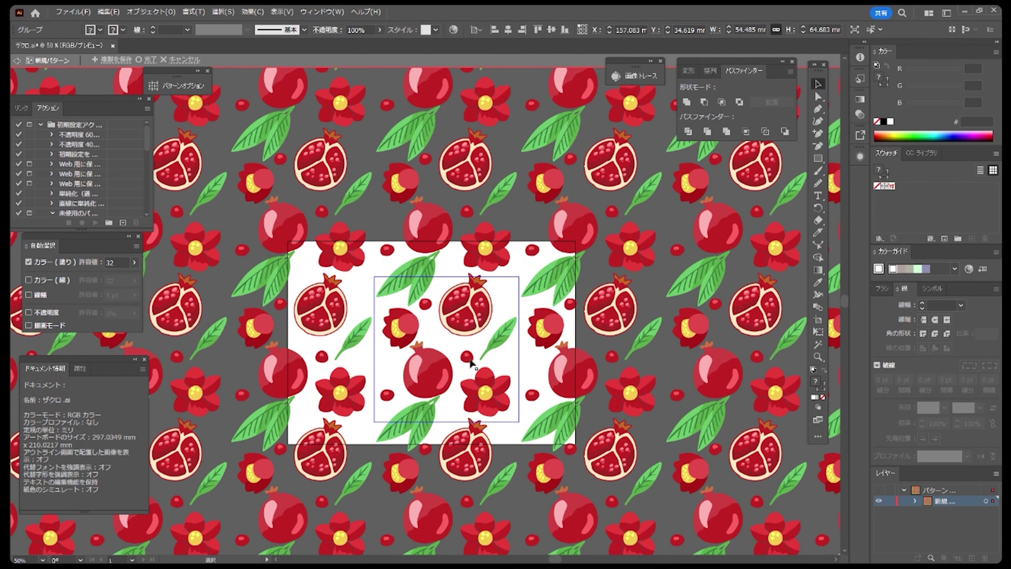
# Fine-tune the positions of the cut pomegranate, whole pomegranate, flower bud, open flower and small leaf to close the gaps between motifs.
pyautogui.click(399, 426)
pyautogui.moveTo(473, 317); pyautogui.dragTo(472, 316)
pyautogui.moveTo(430, 379); pyautogui.dragTo(425, 383)
pyautogui.moveTo(402, 333); pyautogui.dragTo(398, 328)
pyautogui.moveTo(490, 385); pyautogui.dragTo(493, 384)
pyautogui.moveTo(502, 336); pyautogui.dragTo(504, 331)
pyautogui.hotkey('ctrl', '-')
pyautogui.hotkey('ctrl', '-')
pyautogui.hotkey('ctrl', '-')
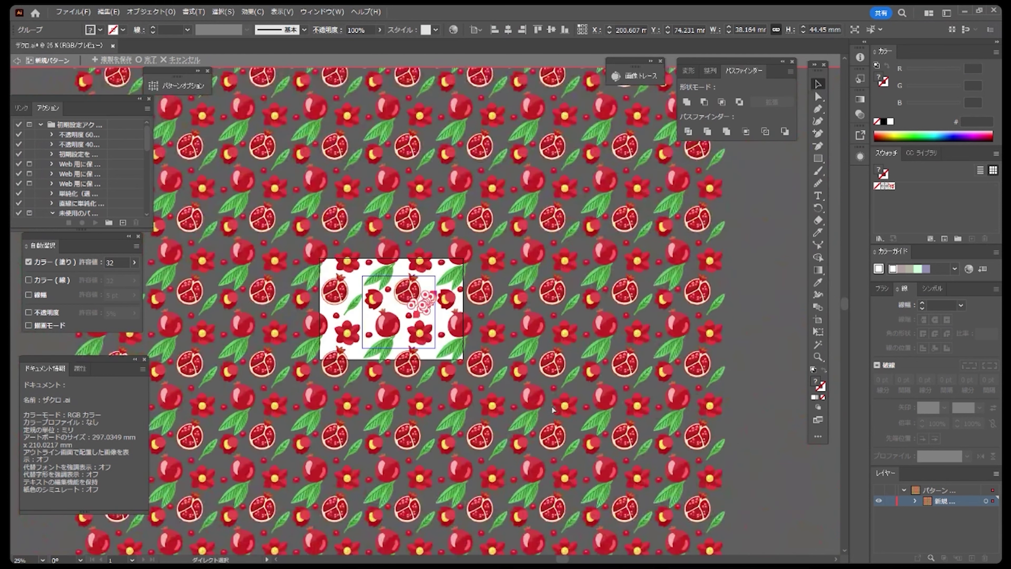
# Move the small leaf below the cut pomegranate slightly left and down in the pattern tile.
pyautogui.hotkey('ctrl', '+')
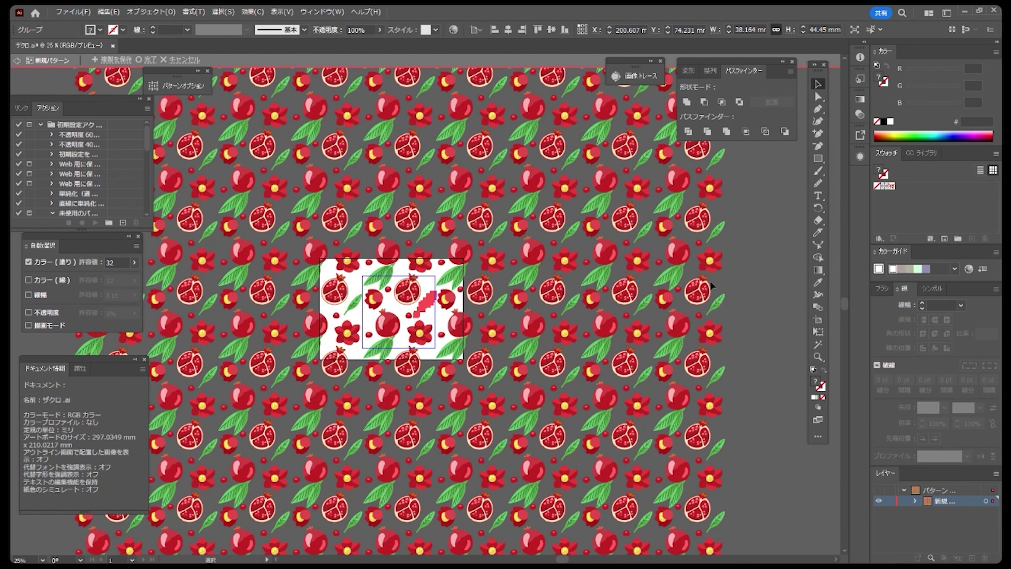
pyautogui.click(741, 297)
pyautogui.moveTo(426, 303); pyautogui.dragTo(421, 309)
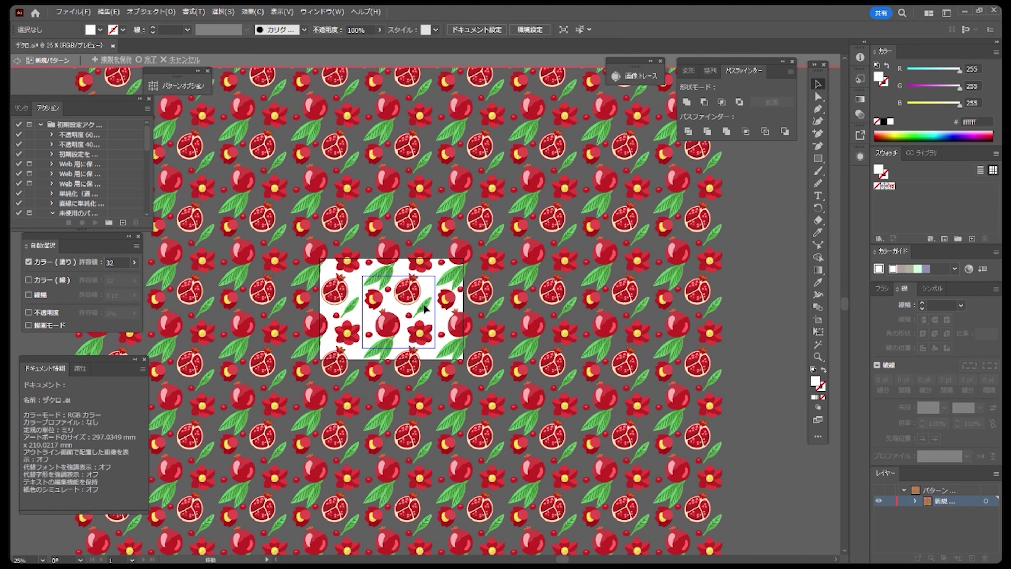
pyautogui.click(423, 312)
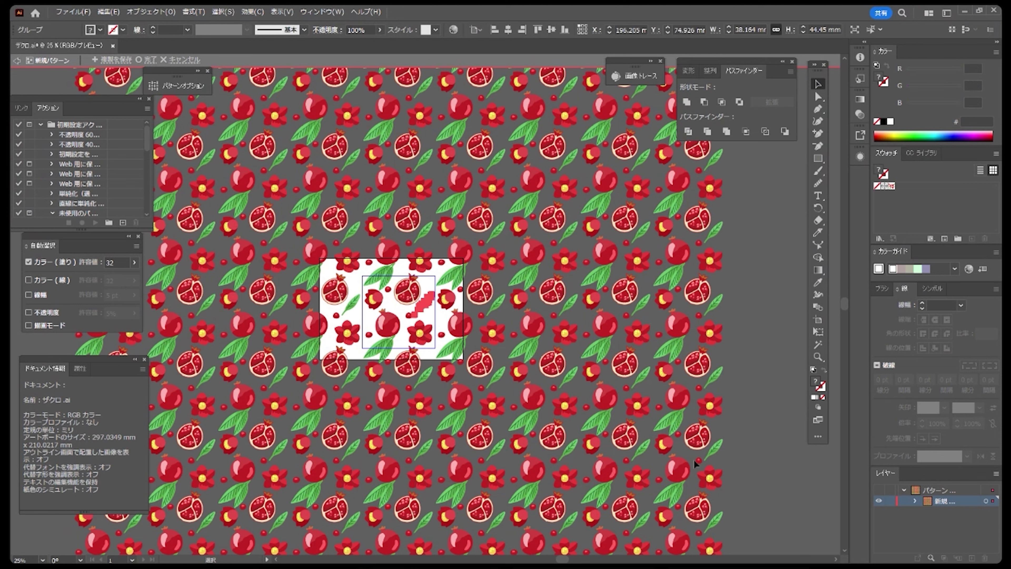
# Move the whole pomegranate slightly up and rotate it counterclockwise with Free Transform.
pyautogui.click(386, 326)
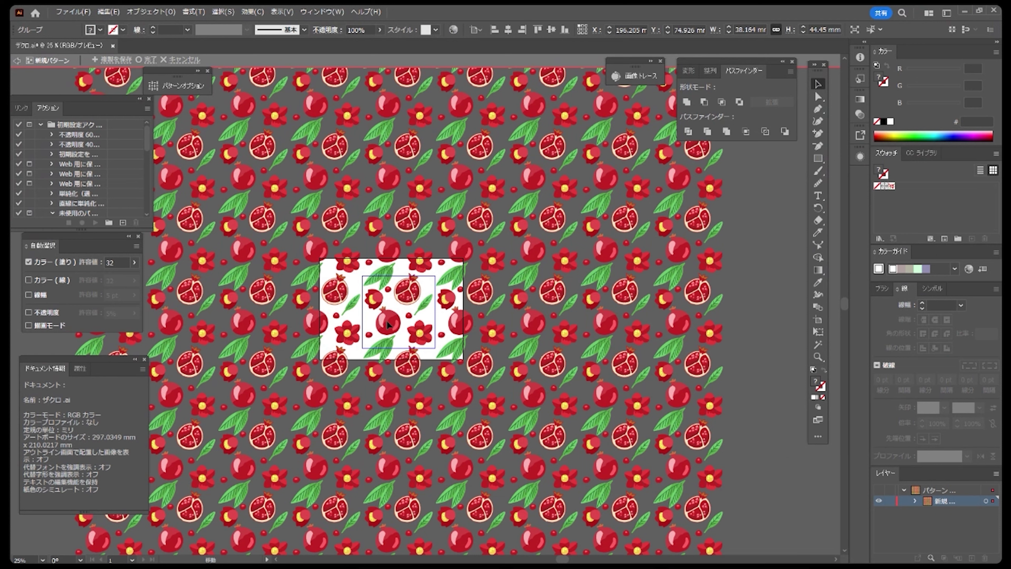
pyautogui.moveTo(386, 322); pyautogui.dragTo(426, 293)
pyautogui.click(818, 332)
pyautogui.press('v')
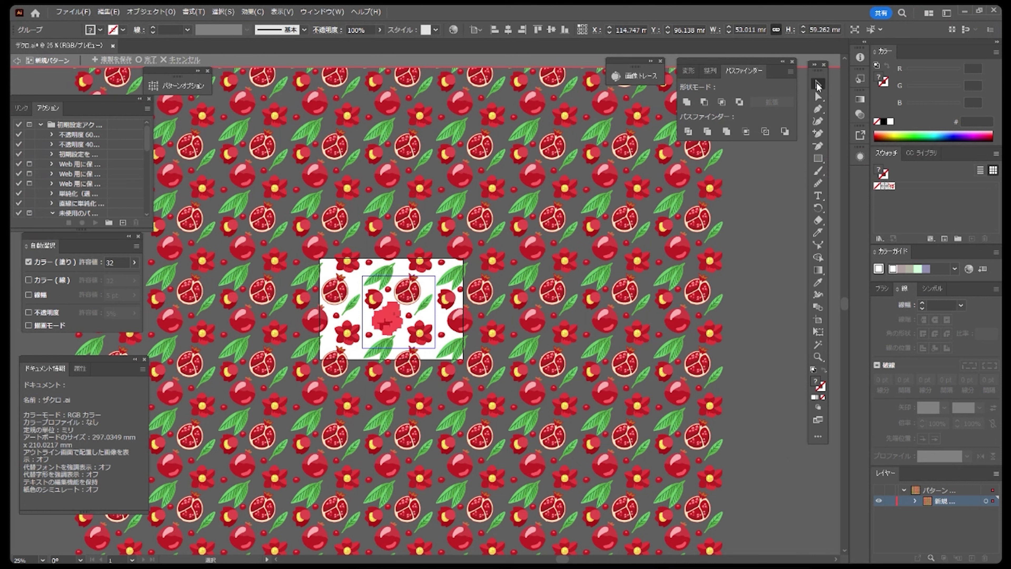
# Shift the cut pomegranate slightly to the right and deselect everything.
pyautogui.moveTo(409, 295)
pyautogui.mouseDown()
pyautogui.moveTo(395, 317)
pyautogui.moveTo(376, 299)
pyautogui.moveTo(425, 307)
pyautogui.mouseUp()
pyautogui.click(396, 323)
pyautogui.click(410, 372)
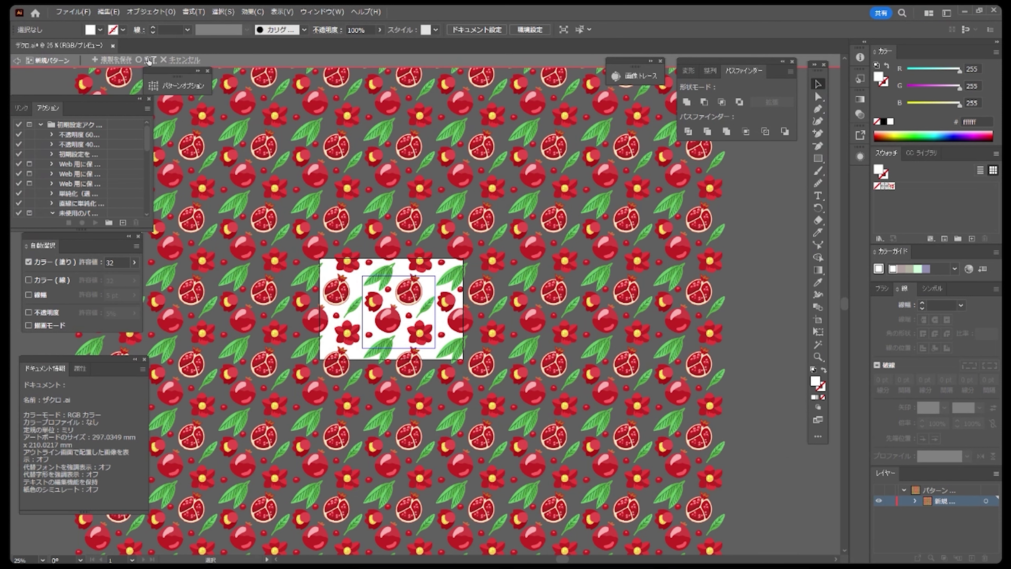
# Finish editing the pattern and set the fill to the pomegranate pattern swatch.
pyautogui.click(140, 61)
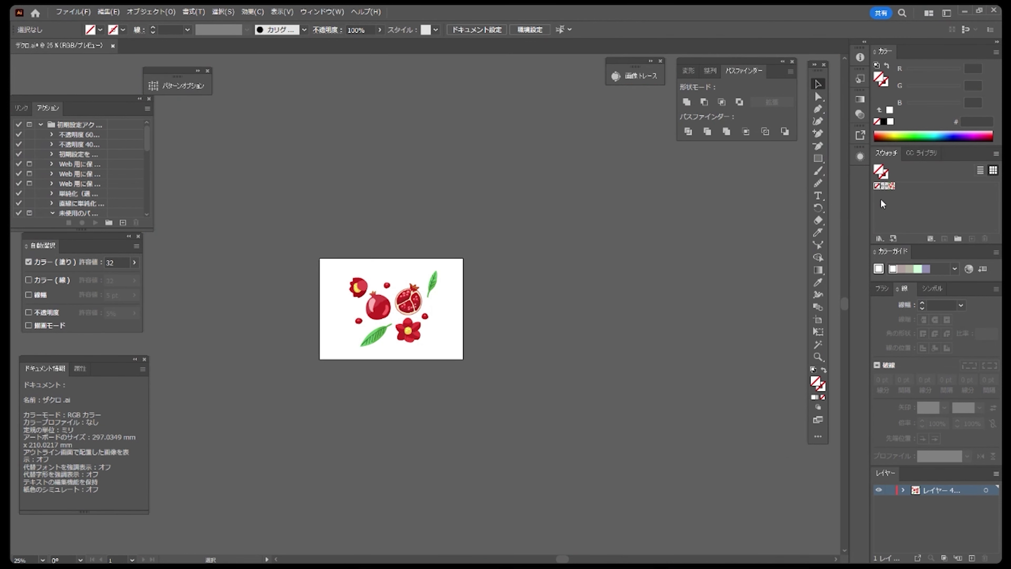
pyautogui.click(892, 186)
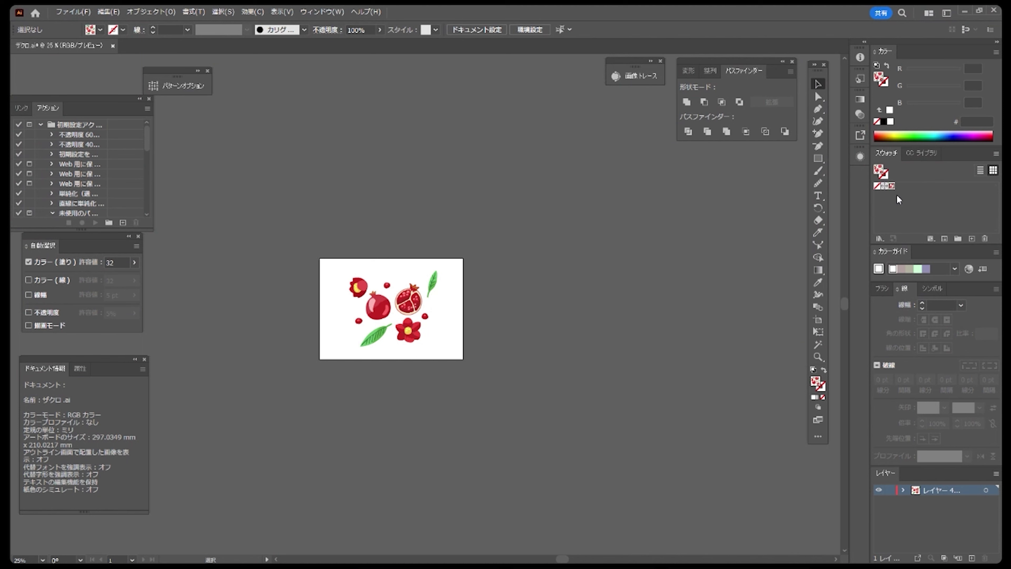
# Draw four pattern-filled test rectangles of different sizes around the artboard, the smallest about 301 × 77 mm.
pyautogui.click(818, 160)
pyautogui.moveTo(471, 117); pyautogui.dragTo(751, 523)
pyautogui.moveTo(200, 367); pyautogui.dragTo(445, 527)
pyautogui.moveTo(240, 139); pyautogui.dragTo(432, 237)
pyautogui.moveTo(296, 86); pyautogui.dragTo(441, 123)
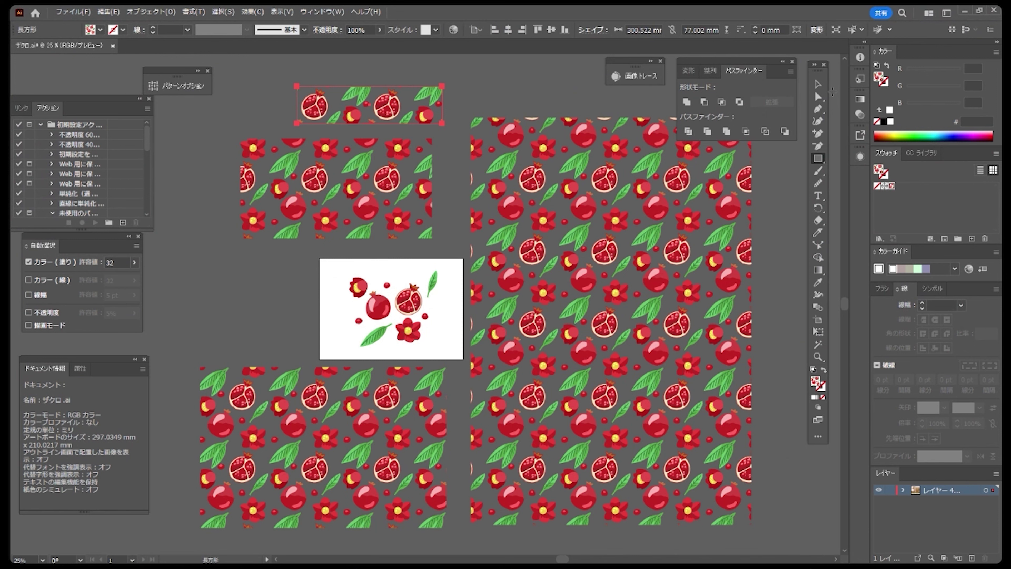
# Rearrange the test rectangles beside, above and below the artboard so they line up more evenly.
pyautogui.click(819, 85)
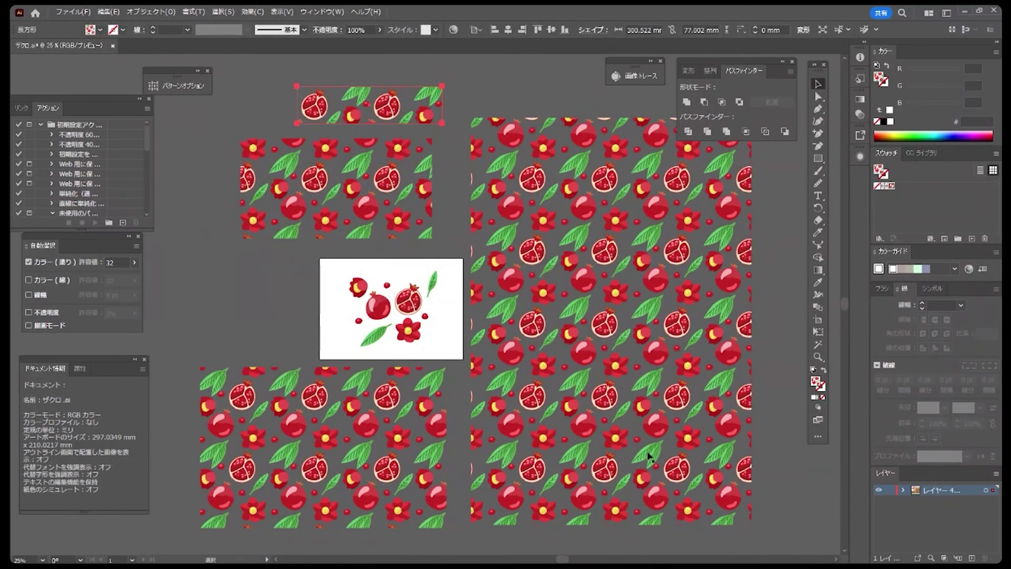
pyautogui.click(647, 480)
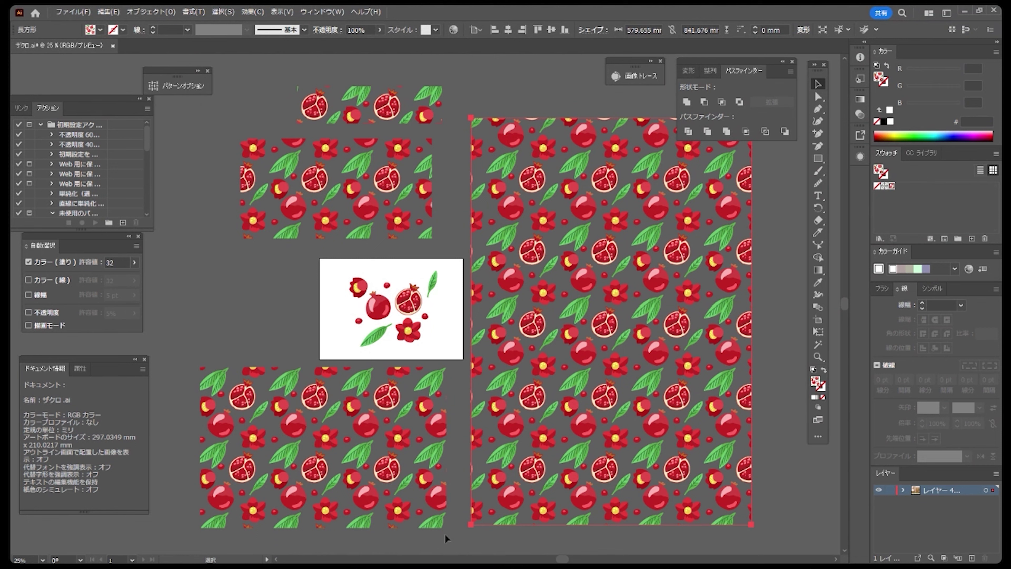
pyautogui.moveTo(431, 517); pyautogui.dragTo(447, 513)
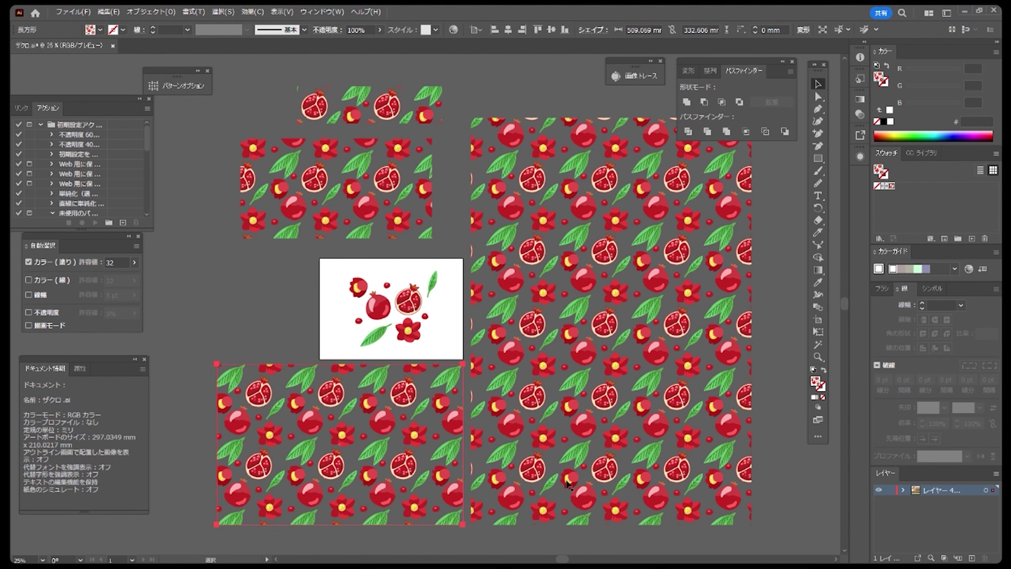
pyautogui.moveTo(568, 484); pyautogui.dragTo(566, 483)
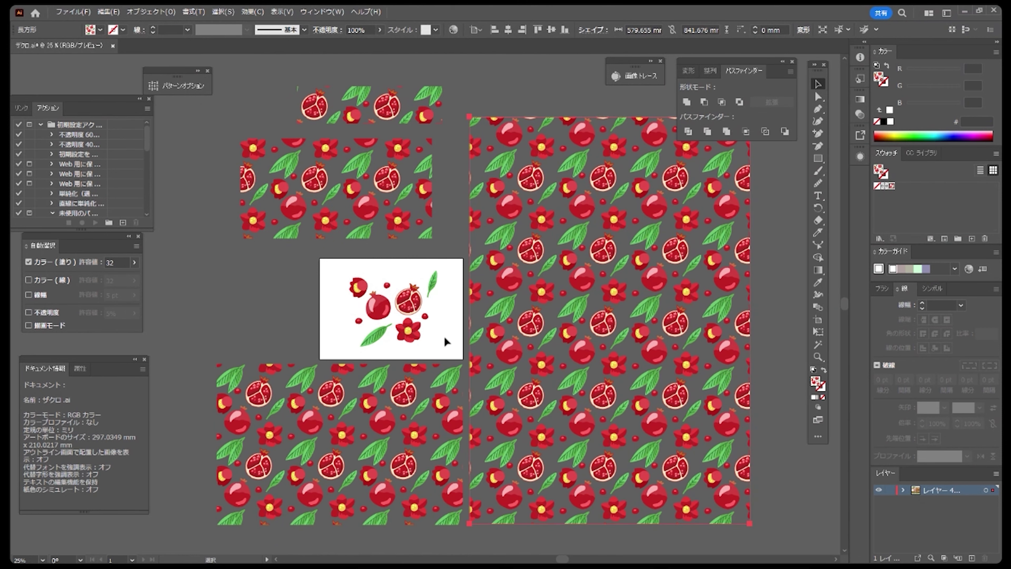
pyautogui.moveTo(413, 228); pyautogui.dragTo(423, 227)
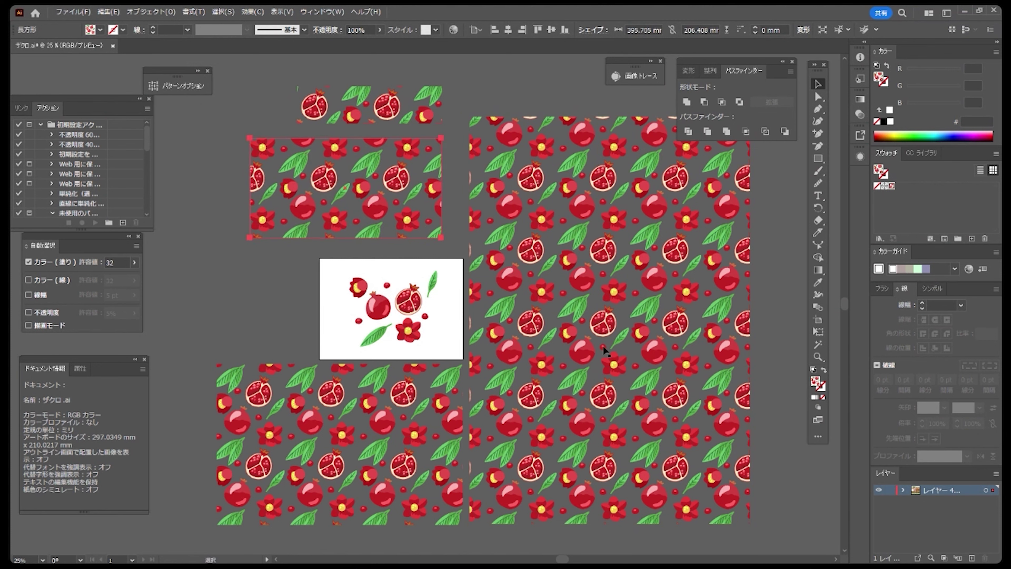
pyautogui.moveTo(647, 483); pyautogui.dragTo(652, 481)
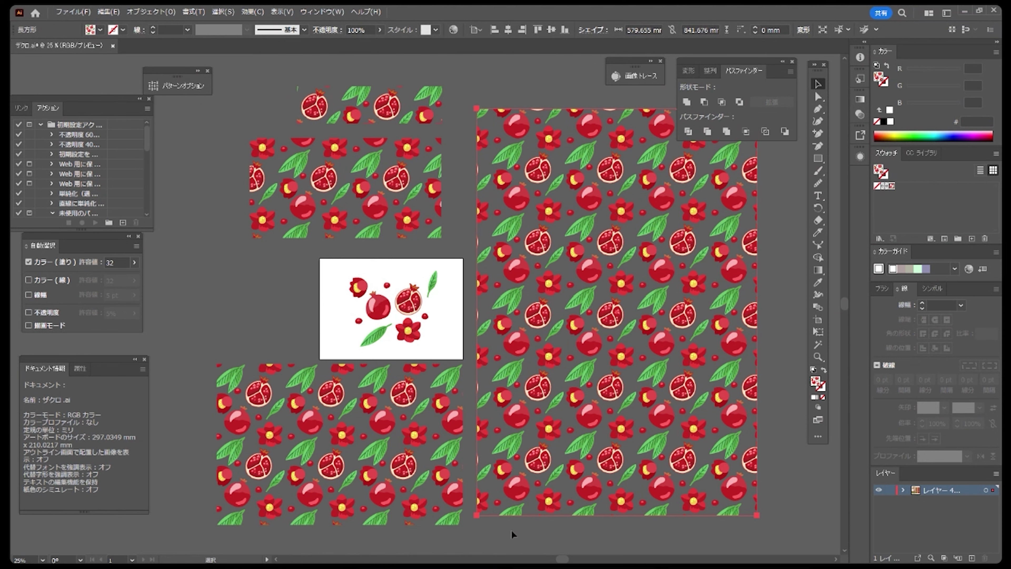
pyautogui.moveTo(566, 487)
pyautogui.mouseDown()
pyautogui.moveTo(594, 501)
pyautogui.moveTo(583, 498)
pyautogui.mouseUp()
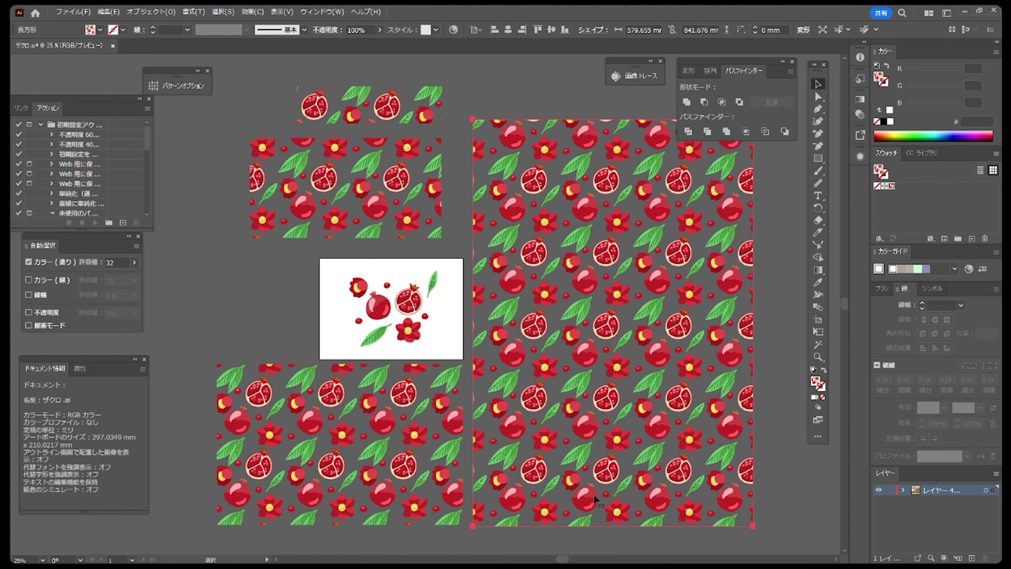
pyautogui.click(766, 436)
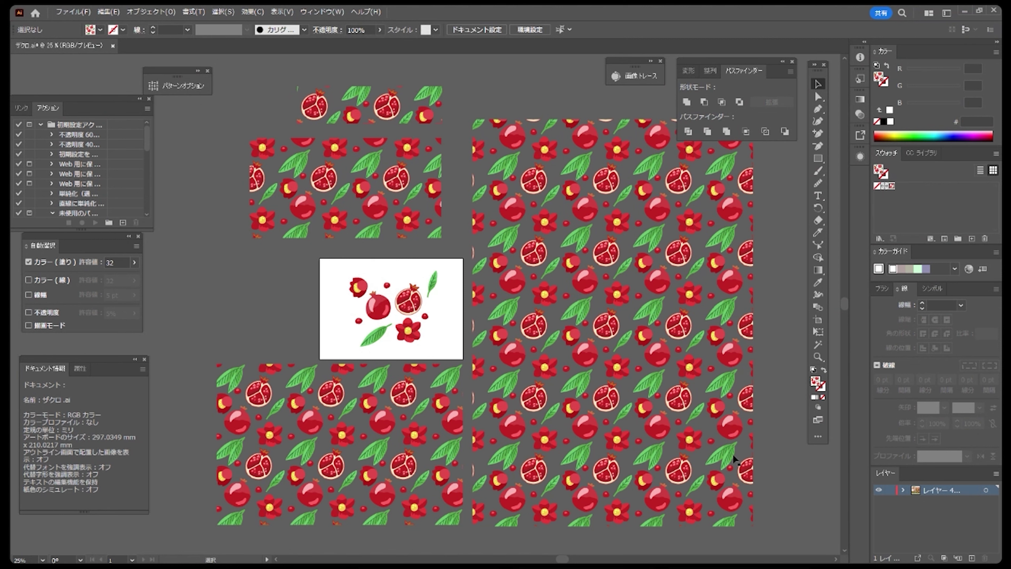
# Delete all four pattern-filled test rectangles around the artboard.
pyautogui.press('a')
pyautogui.hotkey('ctrl', 's')
pyautogui.click(390, 114)
pyautogui.keyDown('shift'); pyautogui.click(431, 233); pyautogui.keyUp('shift')
pyautogui.keyDown('shift'); pyautogui.click(434, 379); pyautogui.keyUp('shift')
pyautogui.keyDown('shift'); pyautogui.click(561, 384); pyautogui.keyUp('shift')
pyautogui.press('Delete')
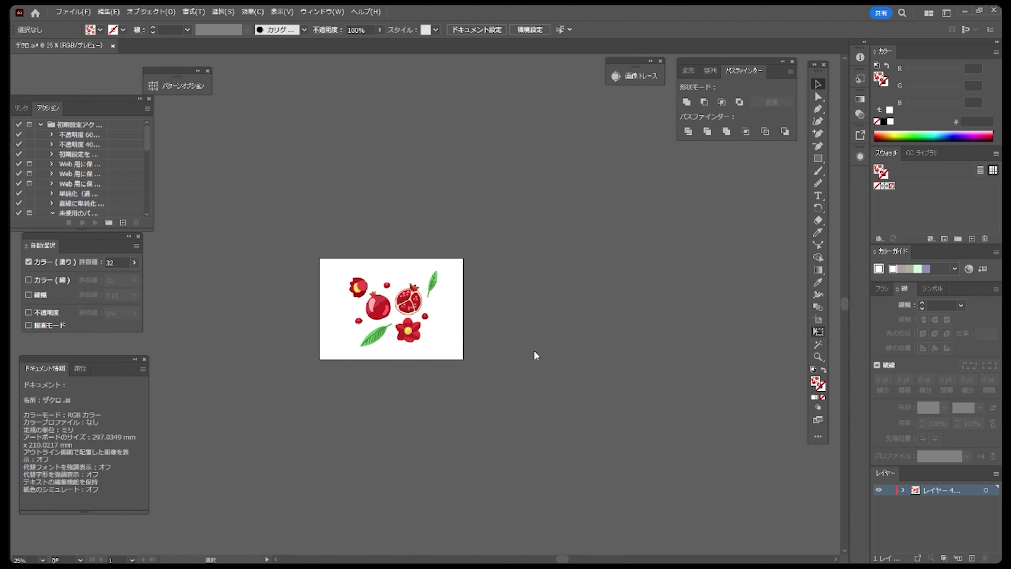
# Enlarge the artboard to about 716 × 646 mm by extending its right, bottom and top edges.
pyautogui.click(485, 31)
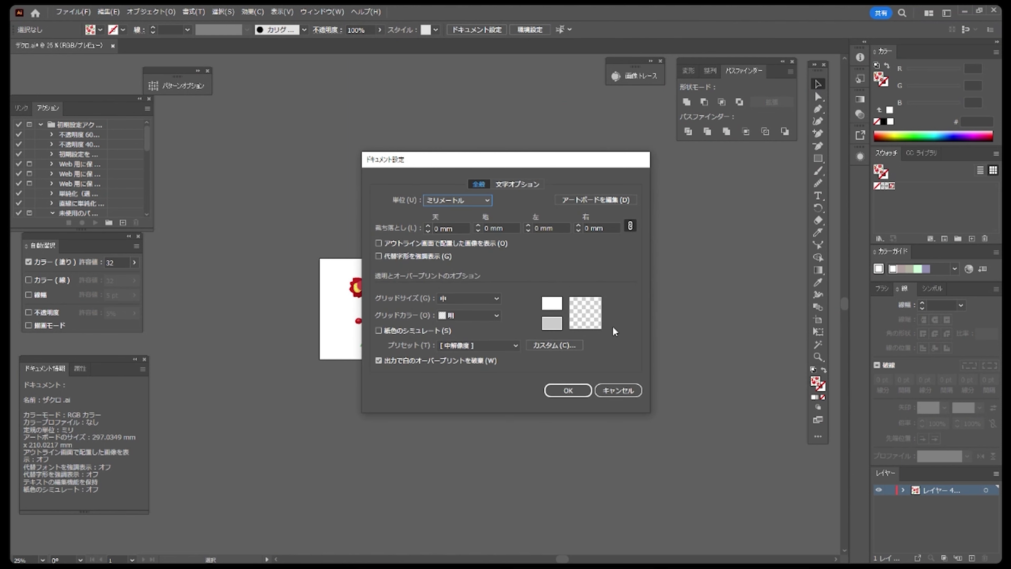
pyautogui.click(596, 199)
pyautogui.moveTo(462, 309); pyautogui.dragTo(666, 305)
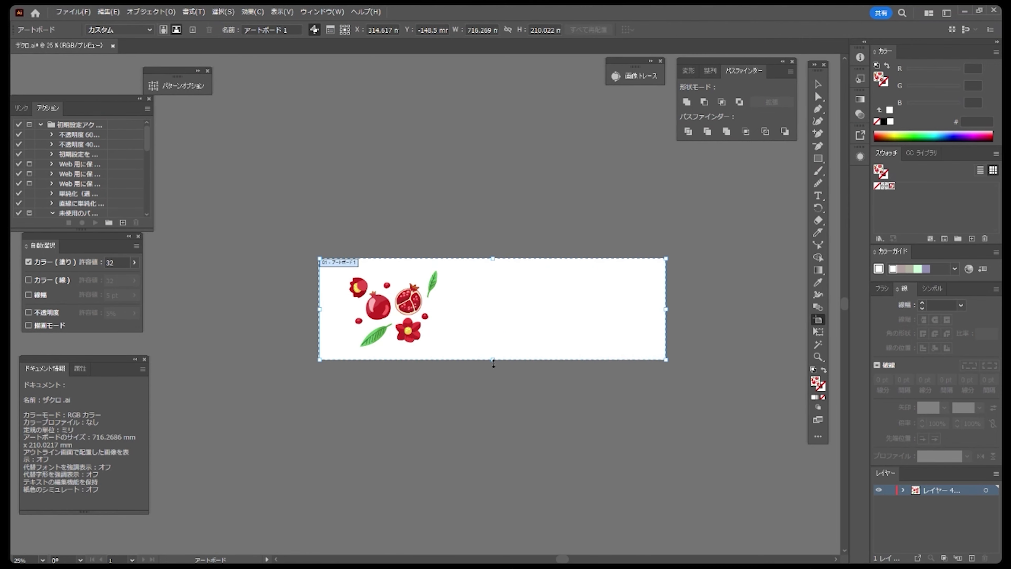
pyautogui.moveTo(492, 360); pyautogui.dragTo(493, 510)
pyautogui.moveTo(493, 258); pyautogui.dragTo(492, 198)
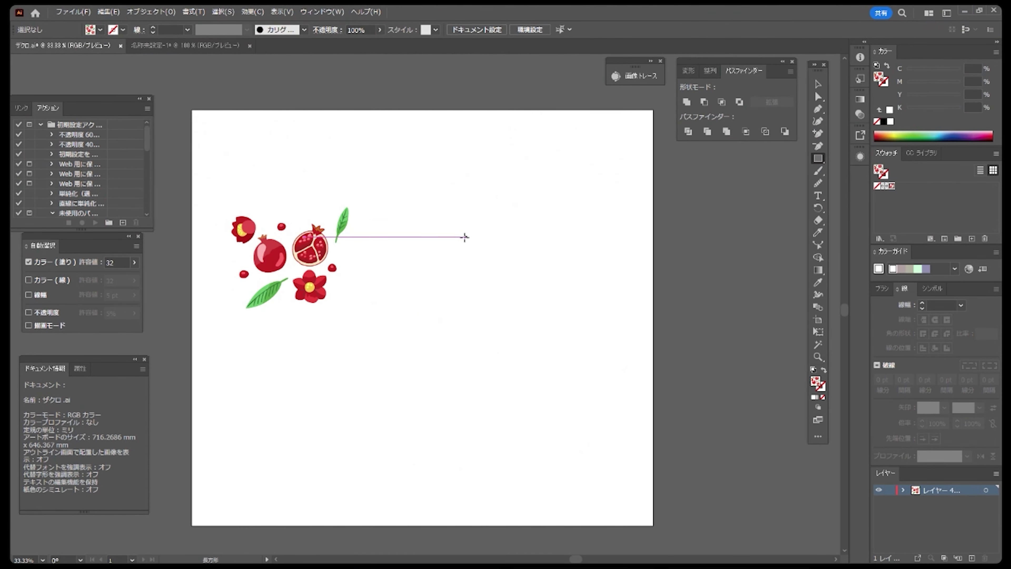
# Create a 150 × 150 mm pattern-filled square in the empty area beside the motifs.
pyautogui.click(446, 258)
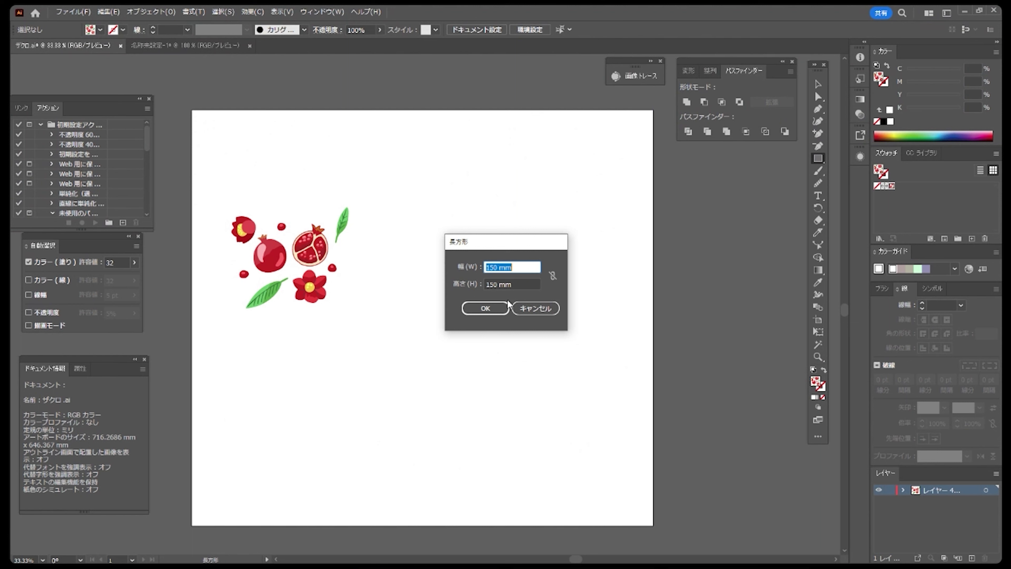
pyautogui.click(518, 284)
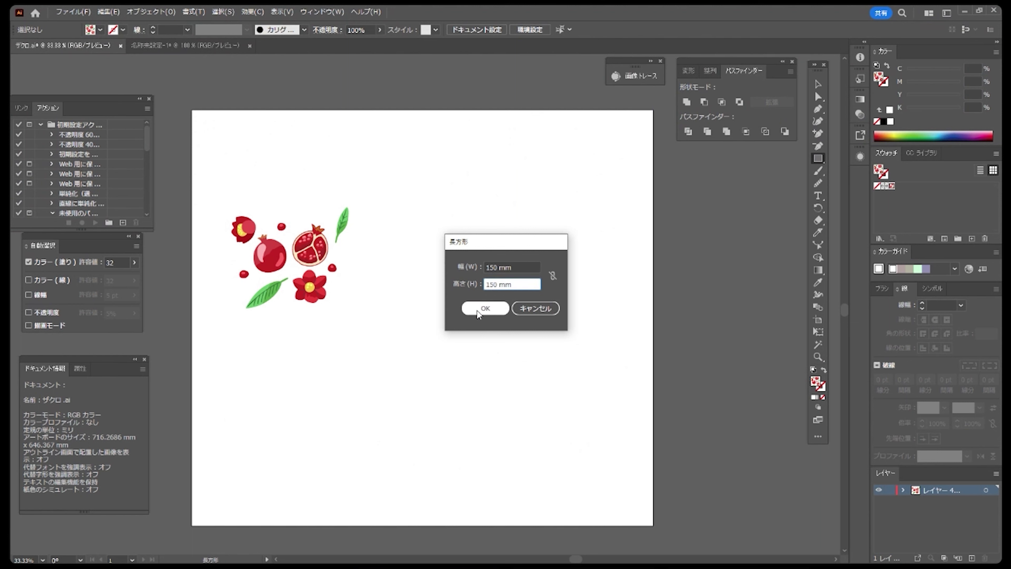
pyautogui.click(483, 310)
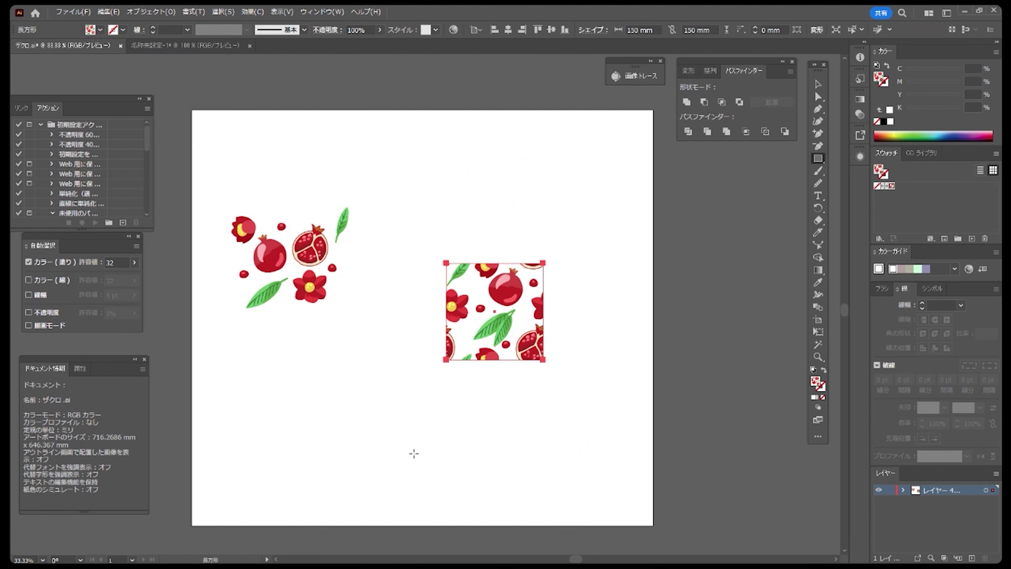
# Examine the pattern-filled square up close, deselected and in full-screen mode.
pyautogui.click(818, 85)
pyautogui.hotkey('ctrl', '+')
pyautogui.hotkey('ctrl', '+')
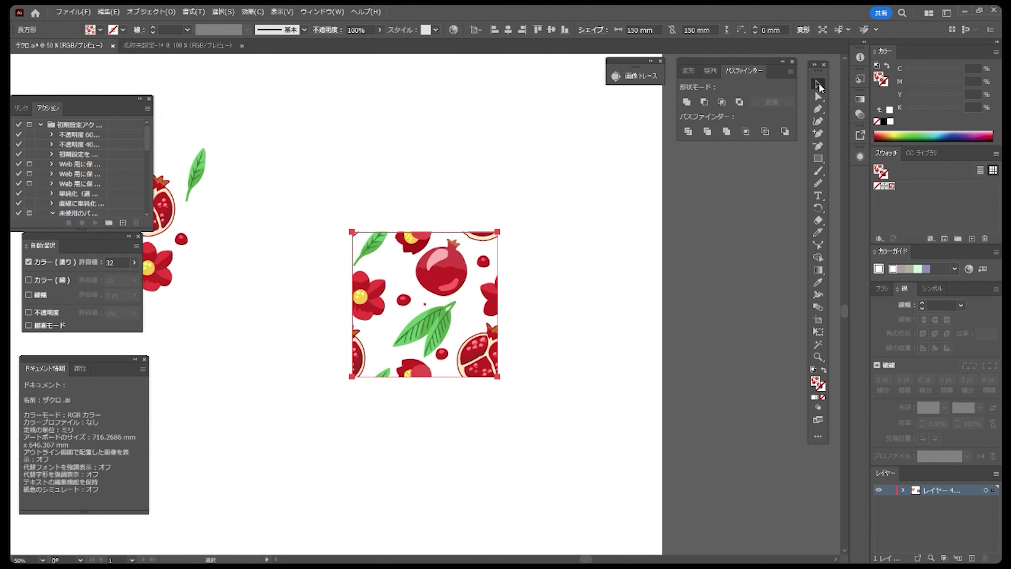
pyautogui.moveTo(564, 482); pyautogui.dragTo(586, 408)
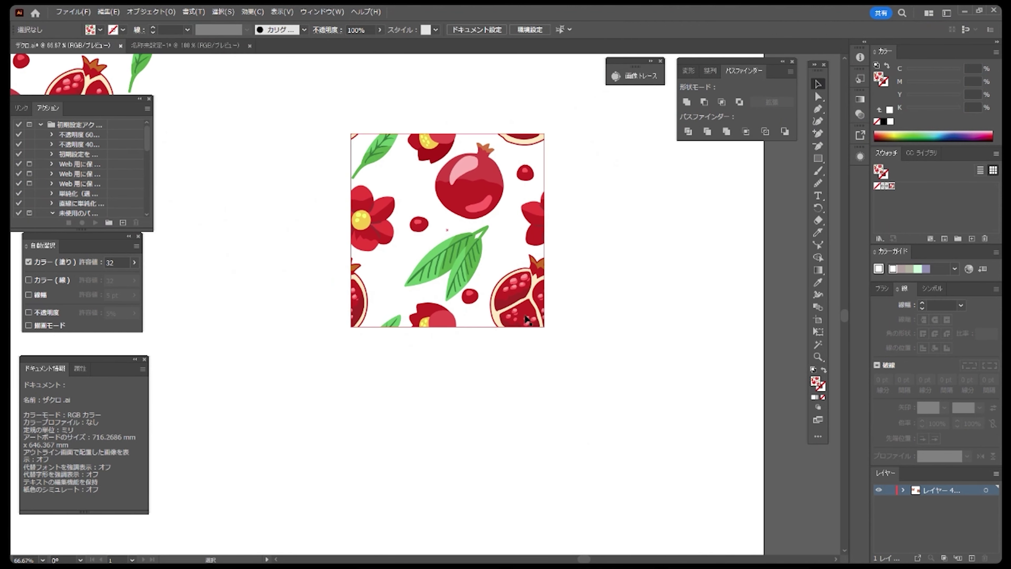
pyautogui.press('a')
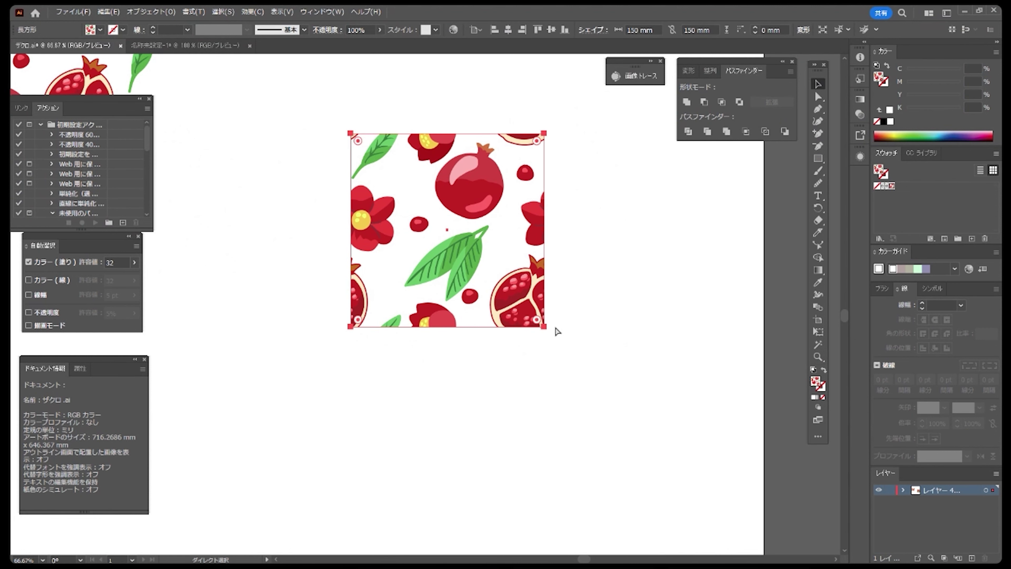
pyautogui.click(525, 351)
pyautogui.press('f')
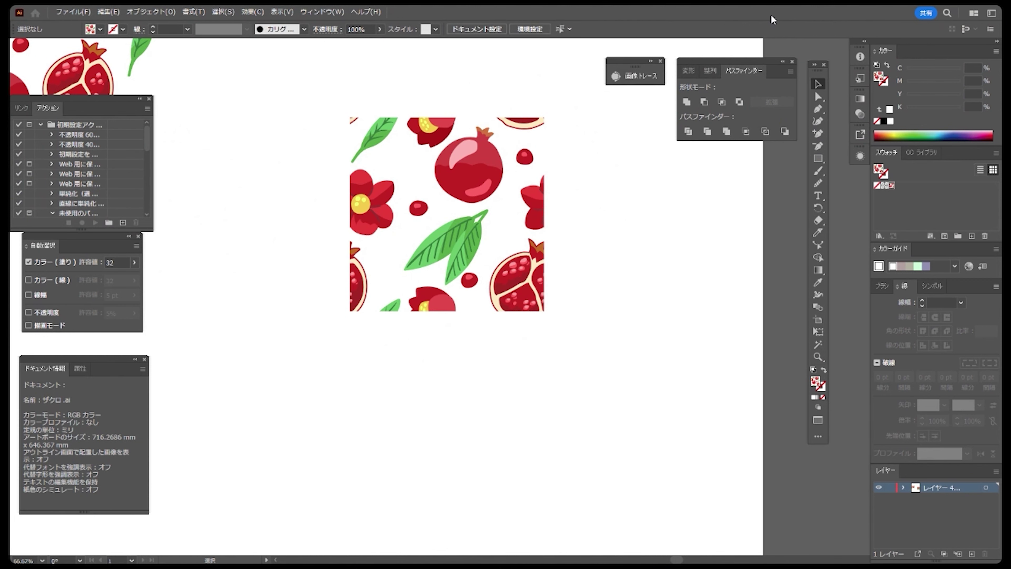
pyautogui.press('f')
pyautogui.press('Tab')
# Try moving the pattern-filled square straight down the artboard.
pyautogui.click(519, 267)
pyautogui.moveTo(526, 293); pyautogui.dragTo(529, 375)
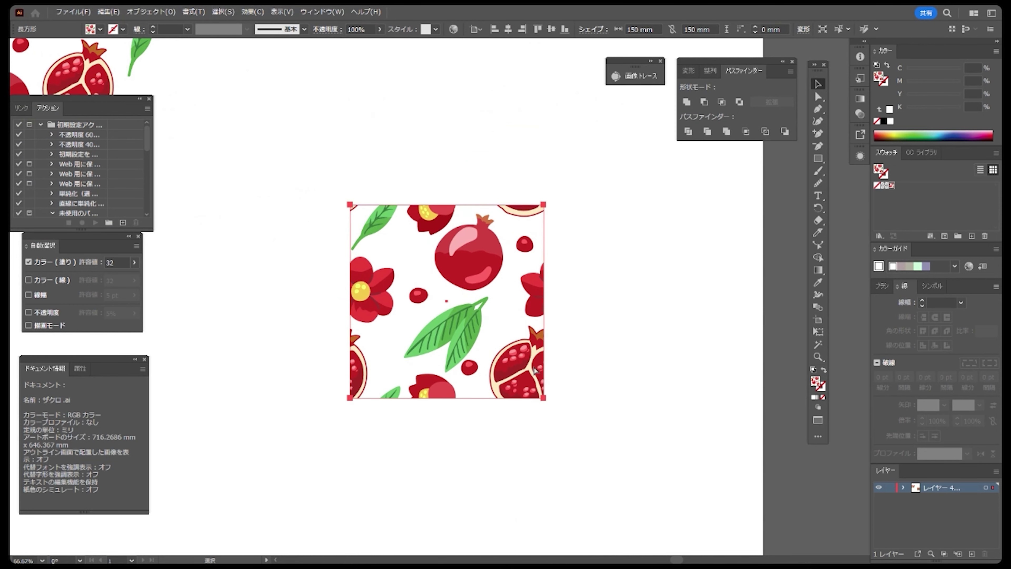
pyautogui.hotkey('ctrl', 'z')
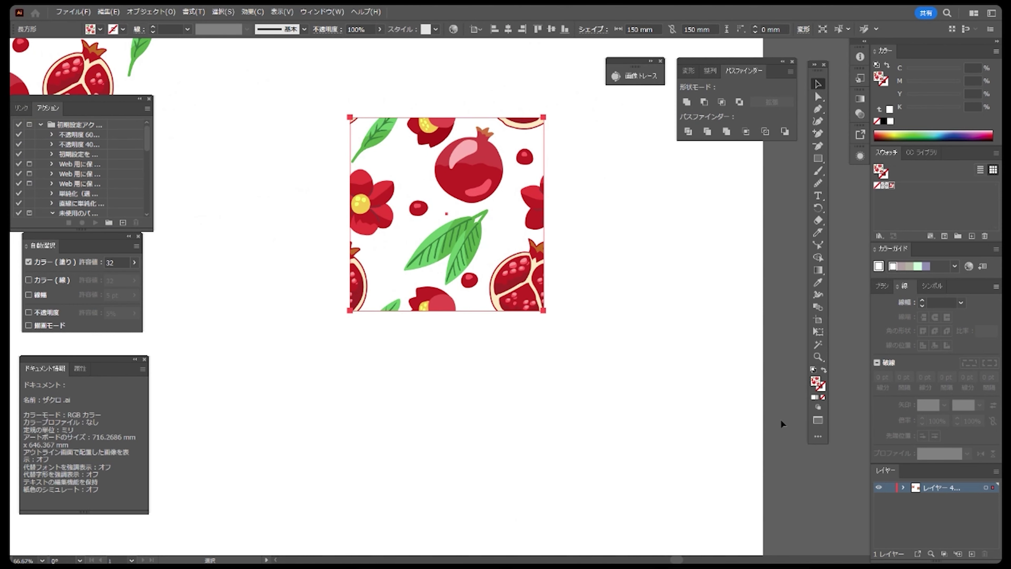
# Try a white fill on the 150 mm pattern square, and undo the fill change.
pyautogui.hotkey('ctrl', '-')
pyautogui.moveTo(604, 449); pyautogui.dragTo(590, 422)
pyautogui.click(818, 158)
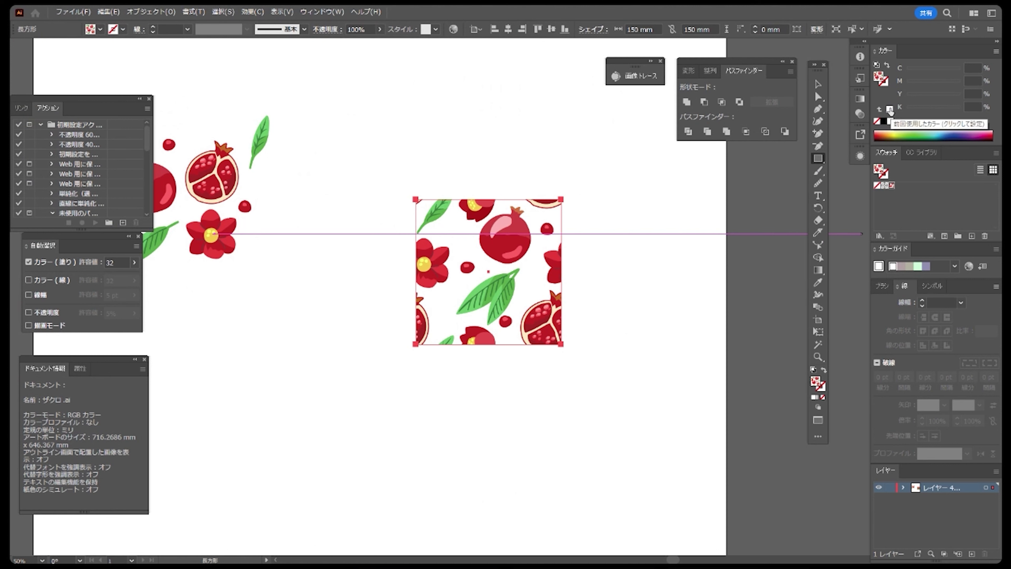
pyautogui.click(890, 111)
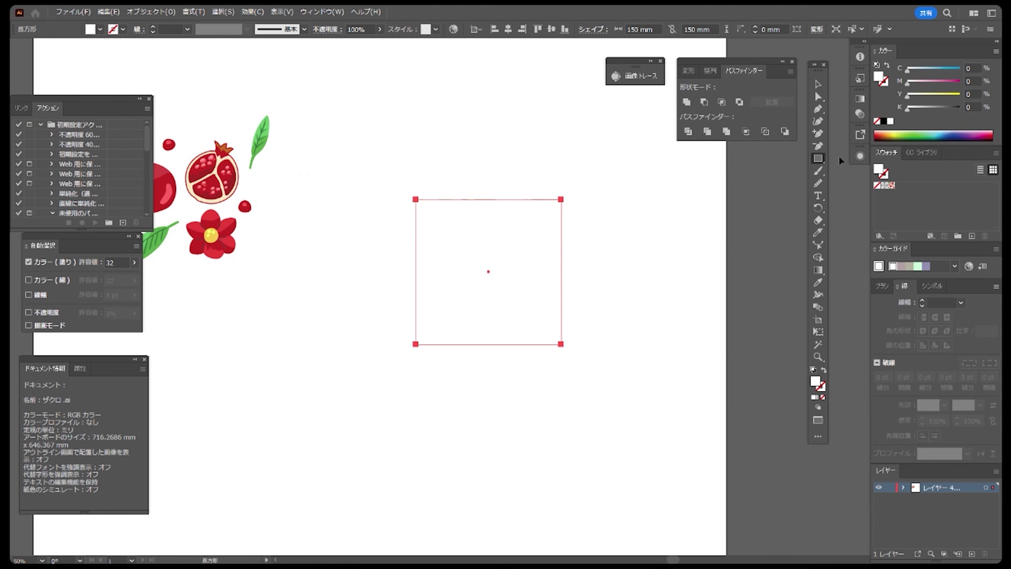
pyautogui.hotkey('ctrl', 'z')
# Fill a 150 mm background square behind the pattern with red (e94a42) and switch the color sliders to RGB.
pyautogui.click(934, 85)
pyautogui.moveTo(934, 85); pyautogui.dragTo(951, 84)
pyautogui.click(938, 95)
pyautogui.click(996, 52)
pyautogui.click(961, 84)
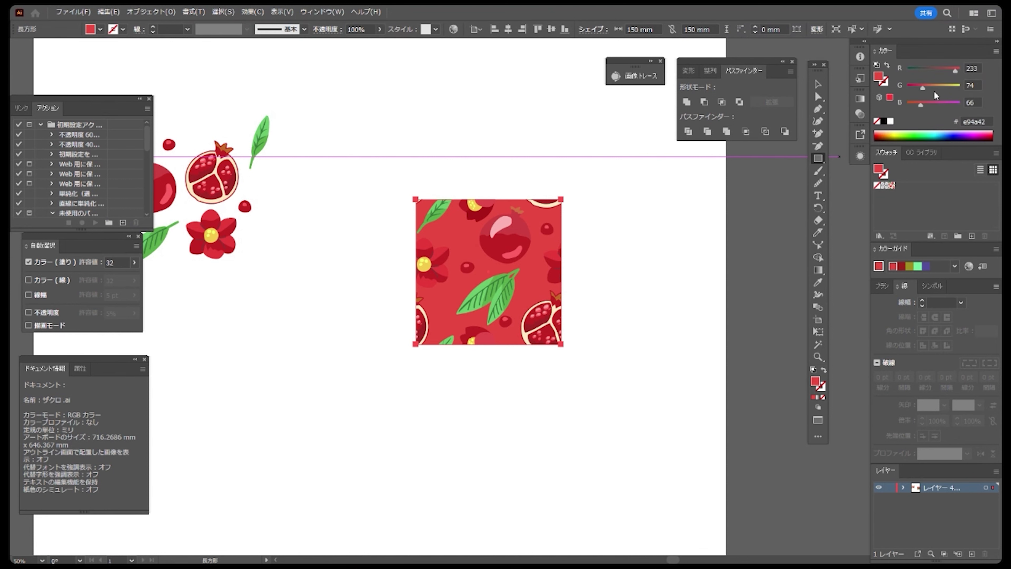
# Set the background square's fill to cream, RGB 249, 236, 207 (f9eccf).
pyautogui.click(942, 86)
pyautogui.moveTo(942, 88); pyautogui.dragTo(949, 88)
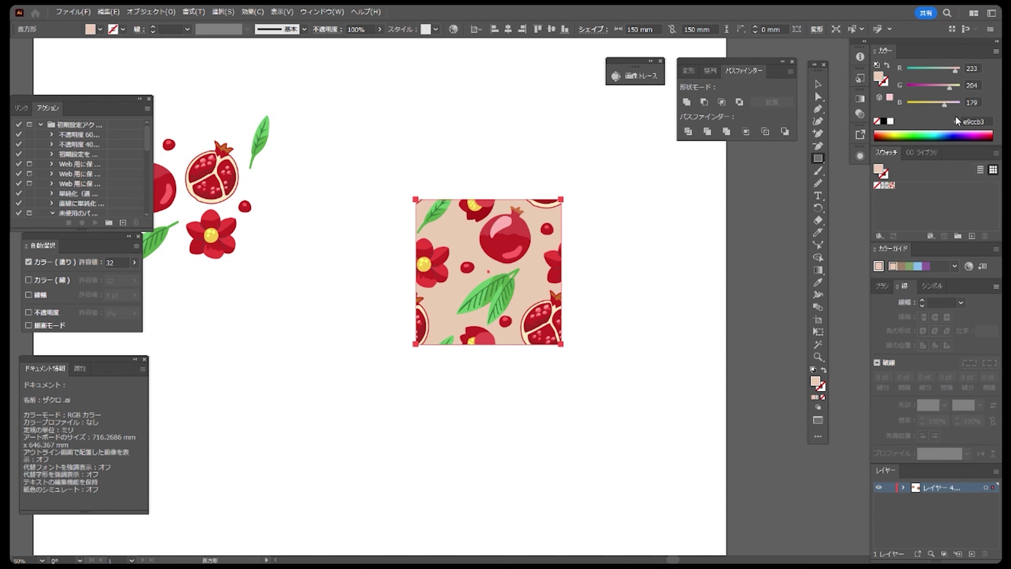
pyautogui.moveTo(955, 105); pyautogui.dragTo(952, 107)
pyautogui.click(957, 88)
pyautogui.moveTo(955, 70); pyautogui.dragTo(958, 70)
pyautogui.click(817, 85)
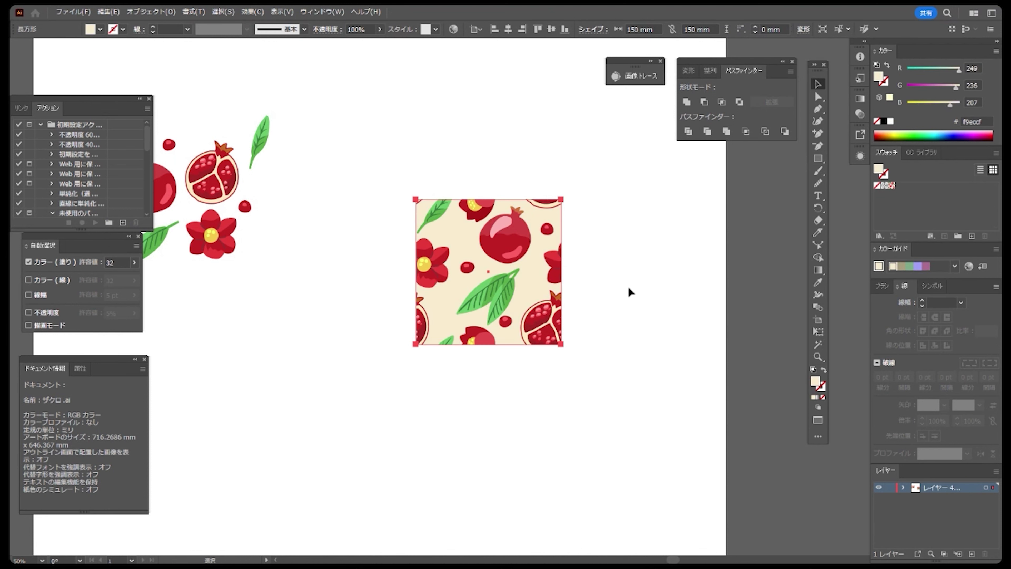
# Create a new 150 × 150 mm CMYK document for the cream pomegranate pattern square.
pyautogui.click(629, 286)
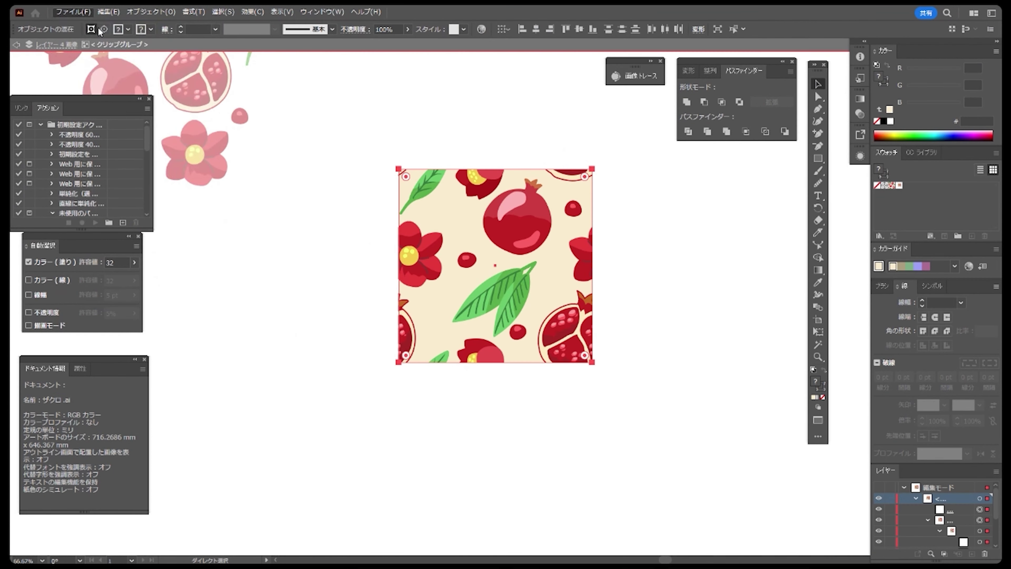
pyautogui.hotkey('ctrl', 'n')
pyautogui.click(702, 425)
# Paste the clipped cream pomegranate pattern square into the new document, keeping its original position.
pyautogui.hotkey('ctrl', 'v')
pyautogui.hotkey('ctrl', 'z')
pyautogui.hotkey('ctrl', 'f')
pyautogui.hotkey('ctrl', '-')
pyautogui.hotkey('ctrl', '-')
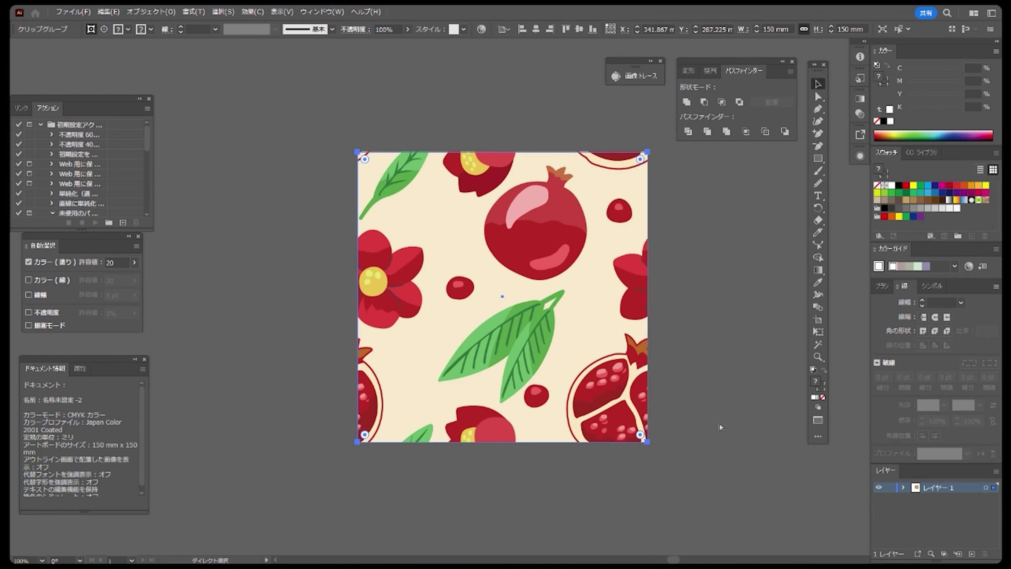
pyautogui.hotkey('ctrl', 'z')
pyautogui.hotkey('ctrl', 'shift', 'v')
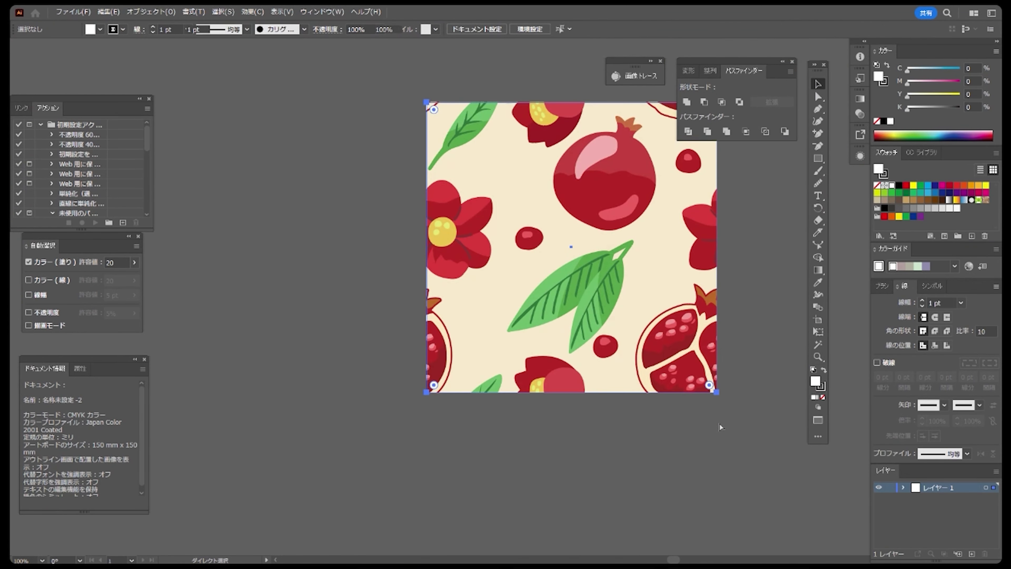
# Move the pasted pattern square onto the artboard so it covers it edge to edge, and deselect it.
pyautogui.hotkey('ctrl', '-')
pyautogui.hotkey('ctrl', '-')
pyautogui.hotkey('ctrl', '-')
pyautogui.press('space')
pyautogui.moveTo(515, 321); pyautogui.dragTo(357, 245)
pyautogui.press('space')
pyautogui.moveTo(418, 277); pyautogui.dragTo(423, 336)
pyautogui.click(460, 361)
pyautogui.hotkey('ctrl', '+')
pyautogui.hotkey('ctrl', '+')
pyautogui.hotkey('ctrl', '+')
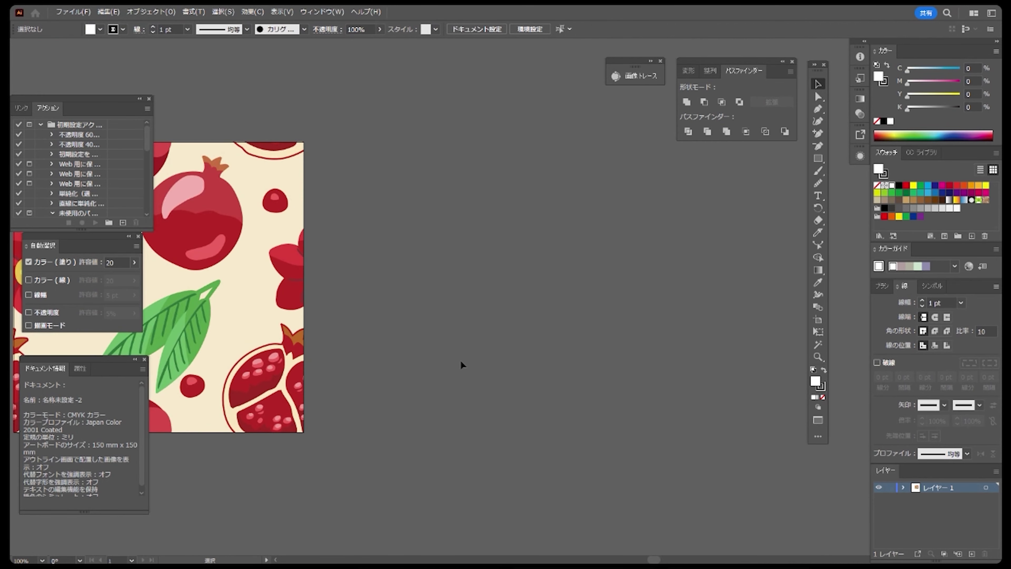
# Examine the corners and edges of the pattern square up close for alignment with the artboard.
pyautogui.press('space')
pyautogui.moveTo(402, 387); pyautogui.dragTo(706, 357)
pyautogui.hotkey('ctrl', '+')
pyautogui.press('space')
pyautogui.moveTo(642, 341); pyautogui.dragTo(619, 443)
pyautogui.moveTo(602, 410)
pyautogui.mouseDown()
pyautogui.moveTo(600, 426)
pyautogui.moveTo(610, 417)
pyautogui.mouseUp()
pyautogui.moveTo(326, 130); pyautogui.dragTo(318, 125)
pyautogui.press('space')
pyautogui.moveTo(653, 473); pyautogui.dragTo(634, 304)
pyautogui.click(648, 423)
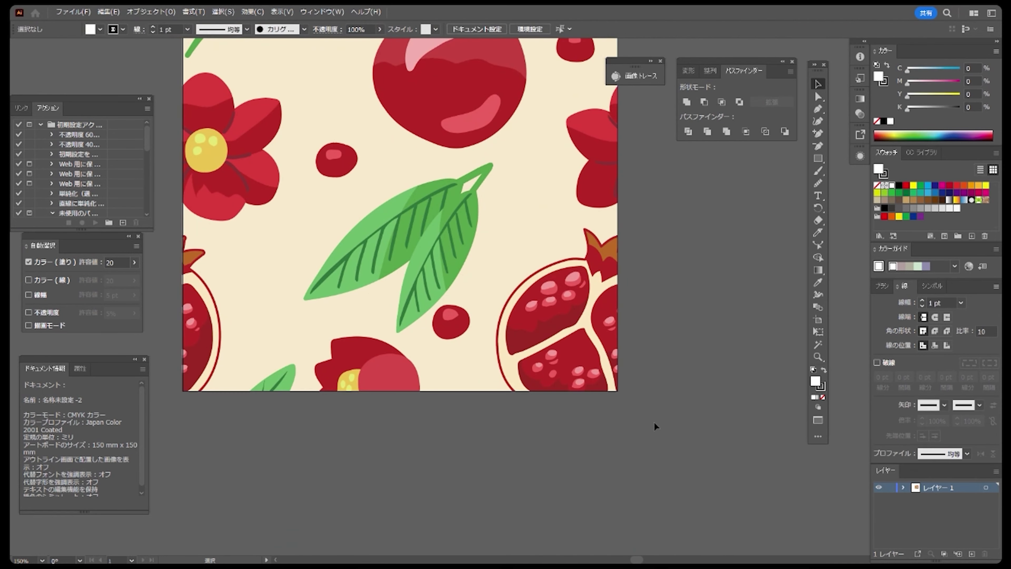
pyautogui.moveTo(639, 354); pyautogui.dragTo(698, 494)
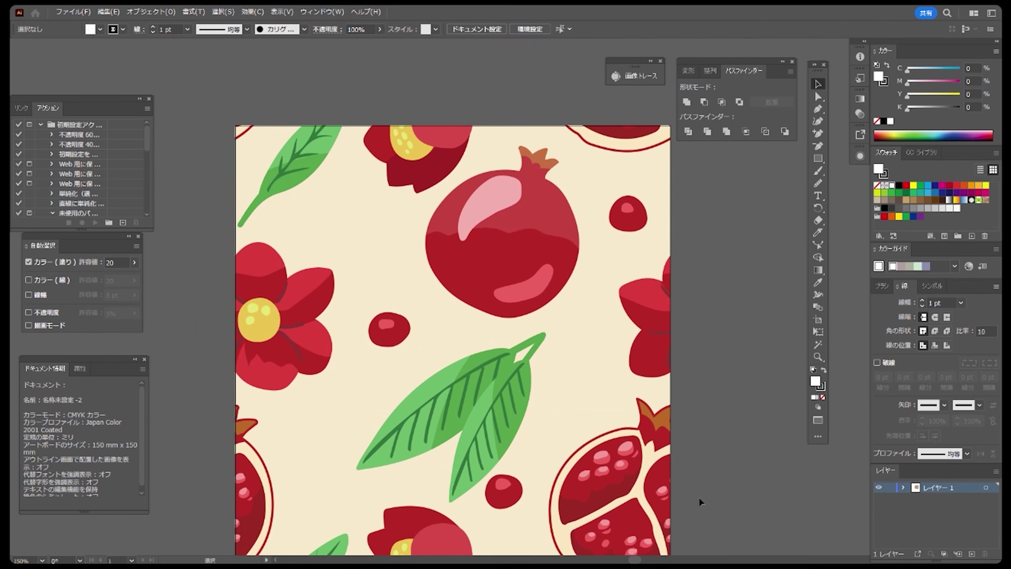
pyautogui.moveTo(601, 102); pyautogui.dragTo(816, 361)
pyautogui.moveTo(652, 317); pyautogui.dragTo(381, 469)
pyautogui.moveTo(545, 437); pyautogui.dragTo(477, 100)
pyautogui.moveTo(589, 385); pyautogui.dragTo(552, 359)
# Export the artboard with Save for Web as a PNG-24 image at 512 × 512 px.
pyautogui.click(73, 11)
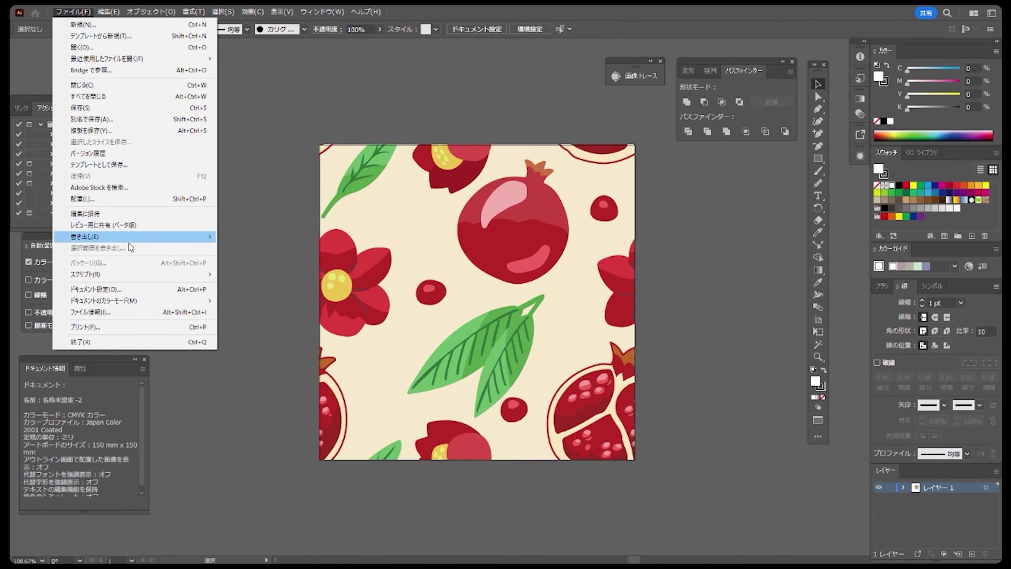
pyautogui.moveTo(139, 235)
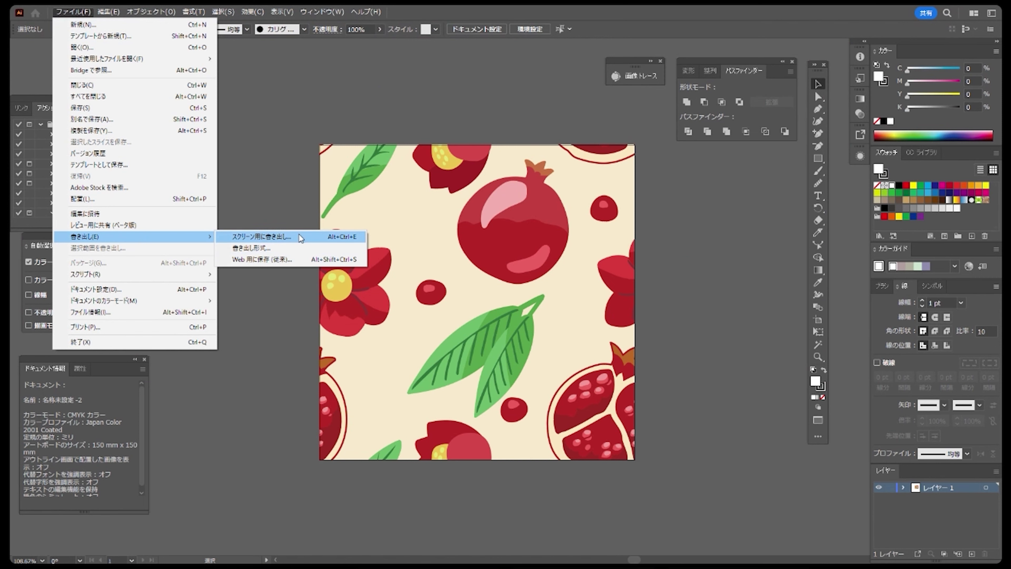
pyautogui.click(271, 259)
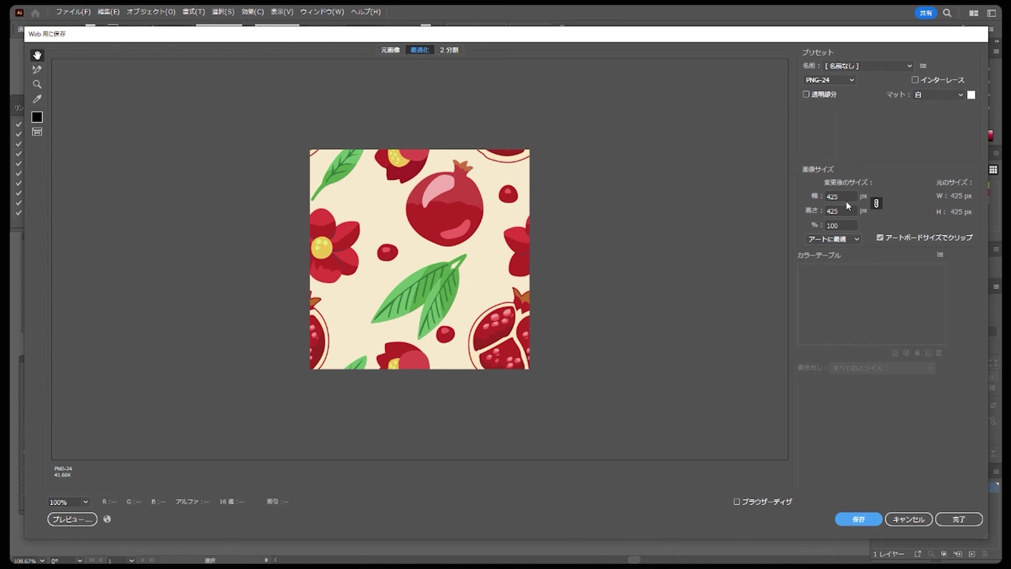
pyautogui.moveTo(848, 206); pyautogui.dragTo(816, 196)
pyautogui.write('512')
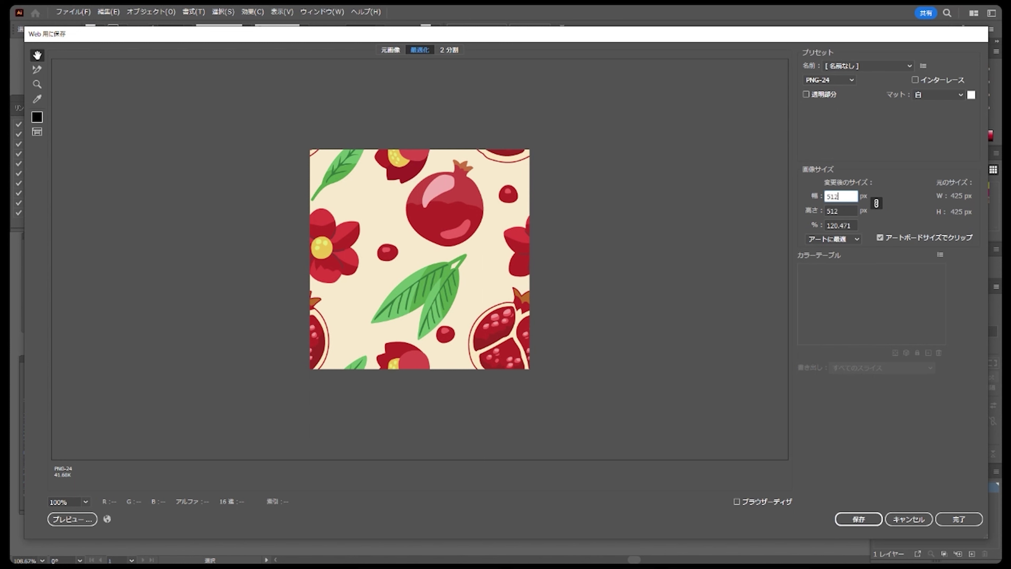
pyautogui.click(858, 520)
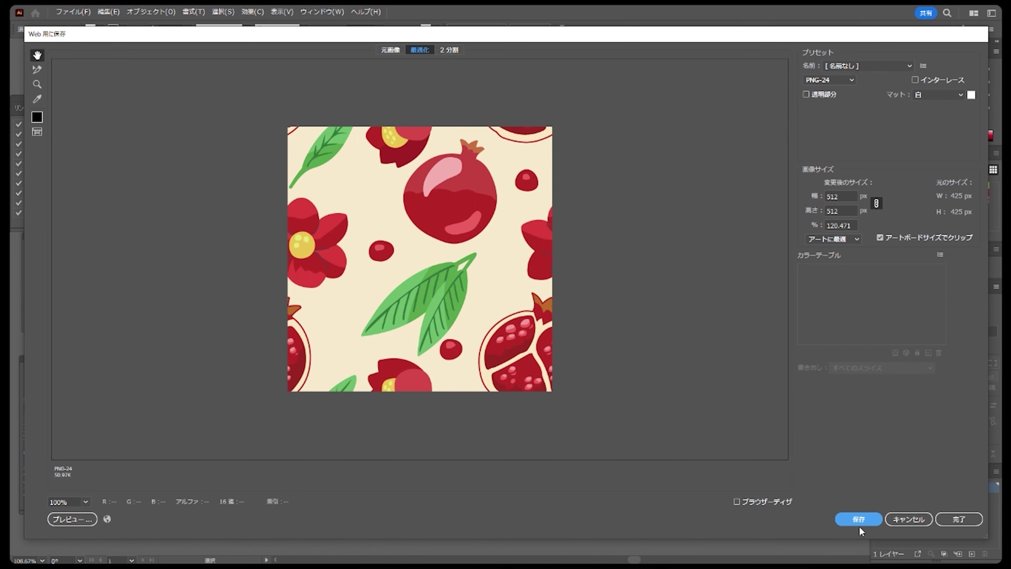
pyautogui.click(859, 525)
pyautogui.click(548, 300)
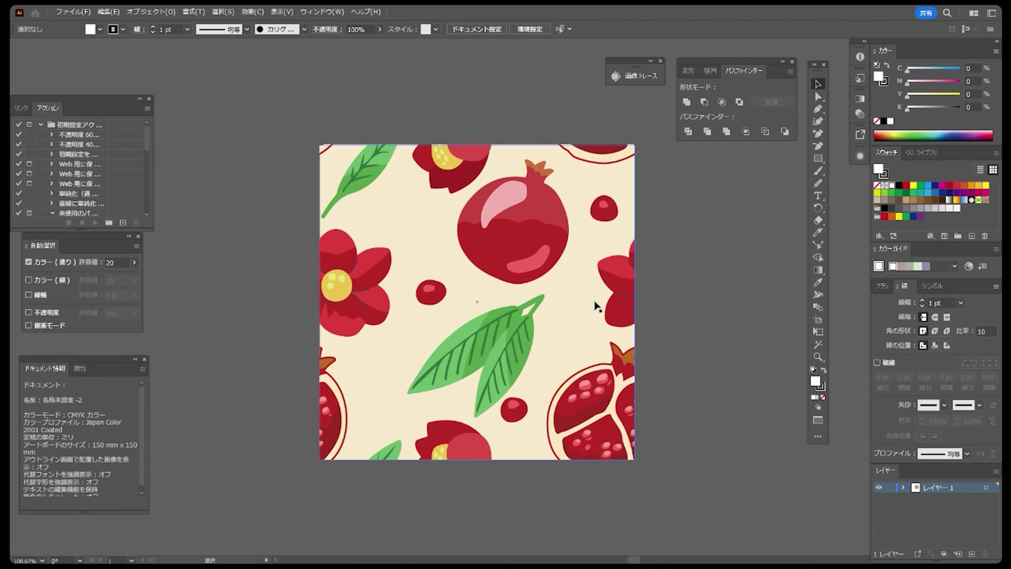
pyautogui.moveTo(594, 300); pyautogui.dragTo(570, 325)
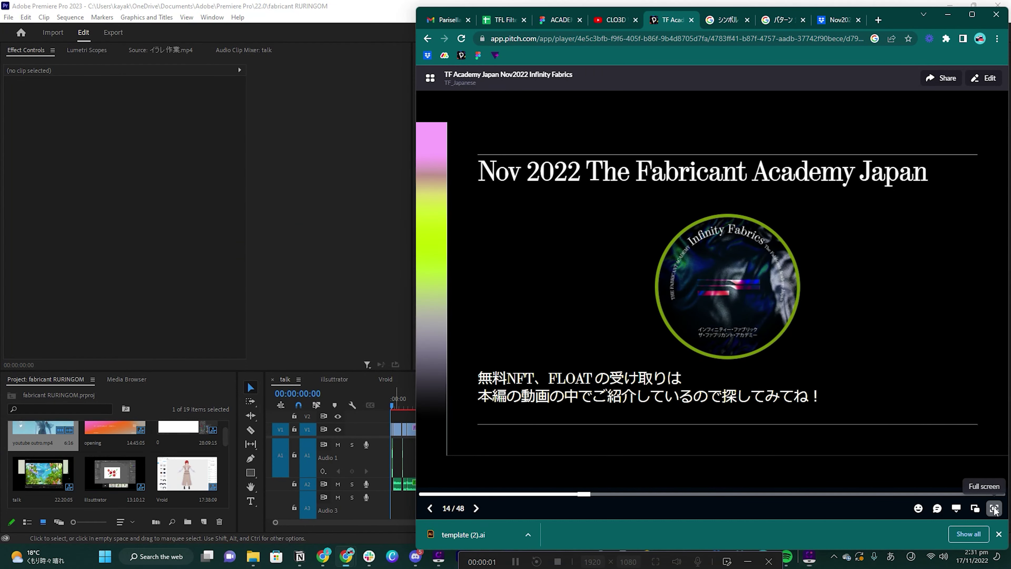
# Present the Nov 2022 Fabricant Academy Japan slide of the Pitch deck full screen, with the recording bar minimized.
pyautogui.click(994, 509)
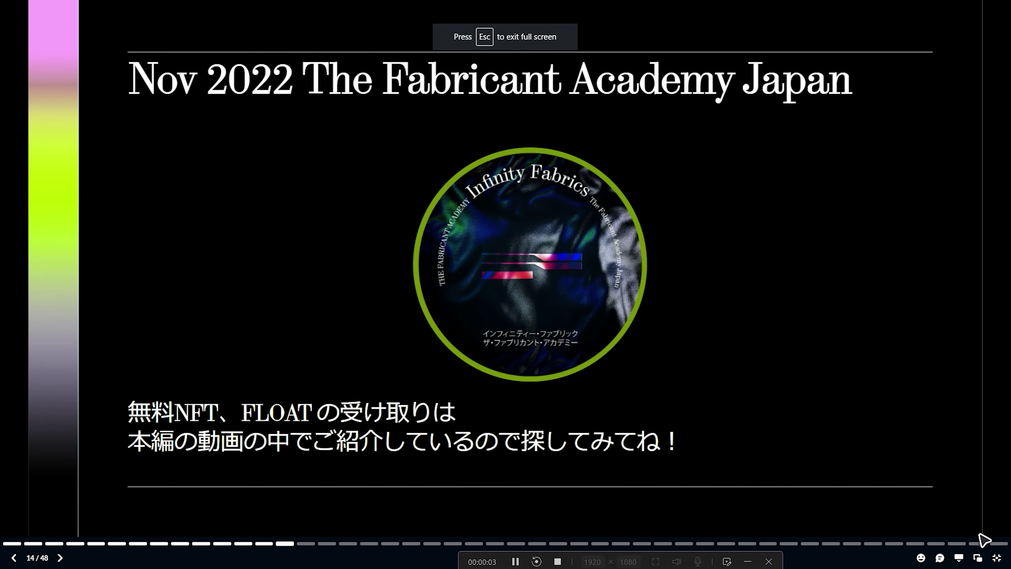
pyautogui.click(965, 554)
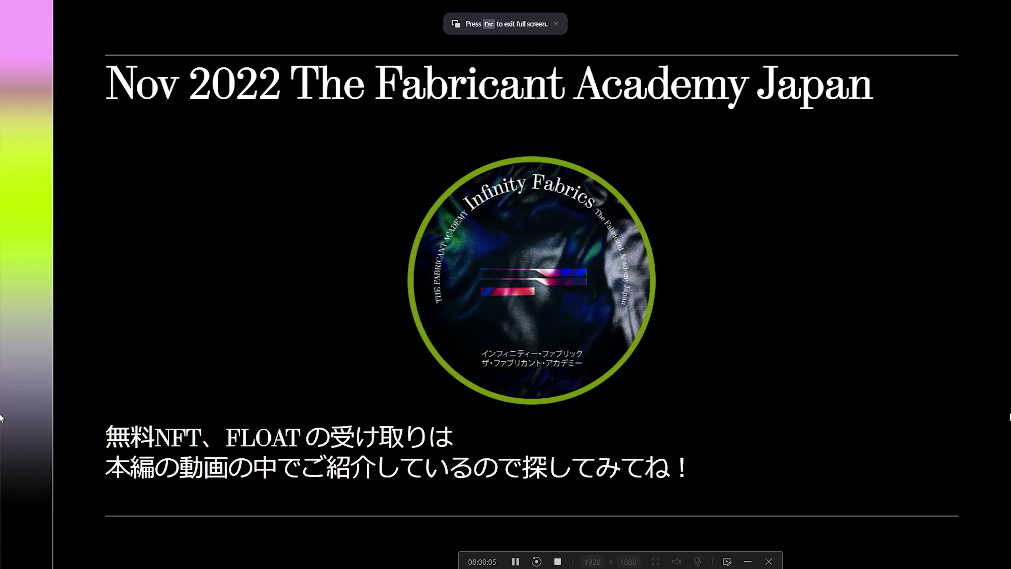
pyautogui.click(747, 562)
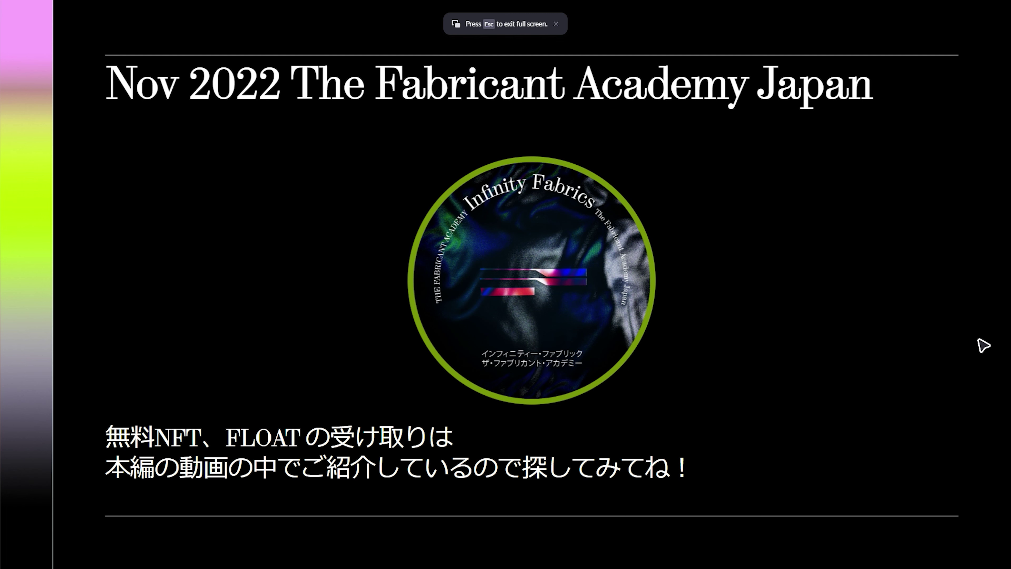